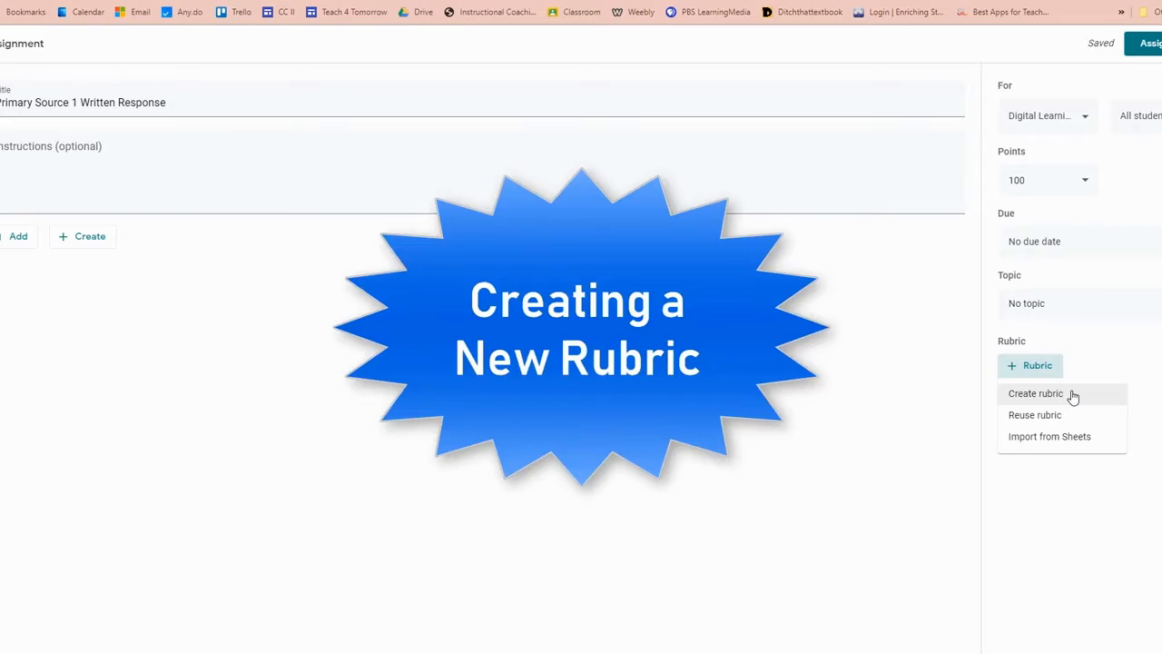
Step: Create a new rubric for the assignment and title its first criterion "Claim"
click(1072, 395)
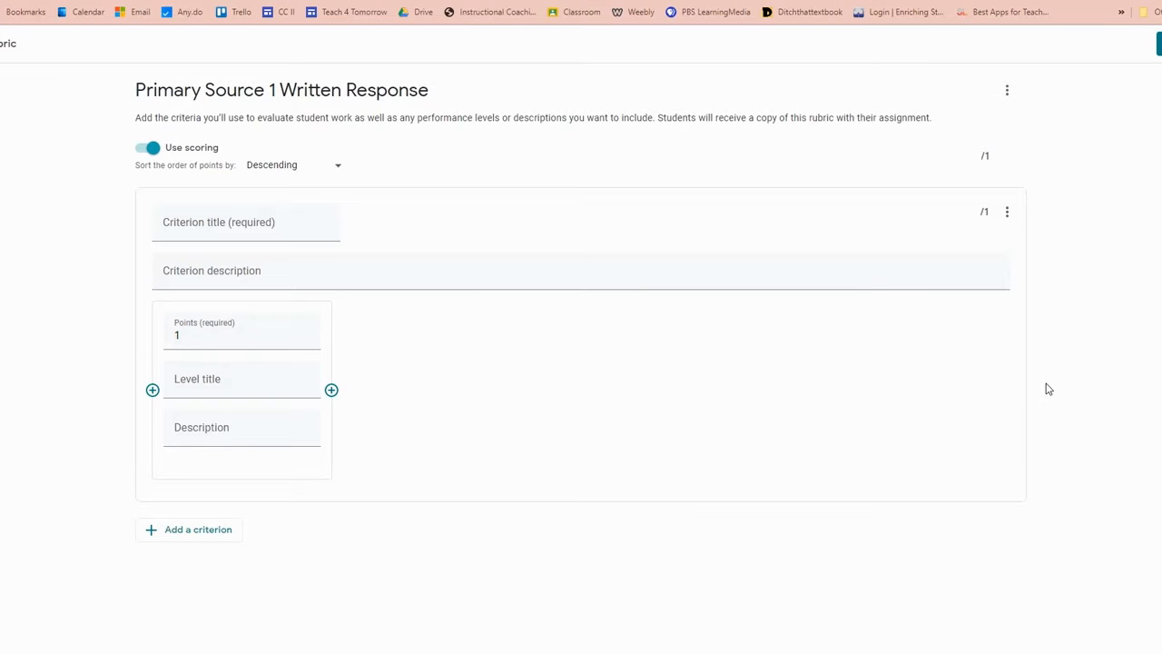
click(184, 233)
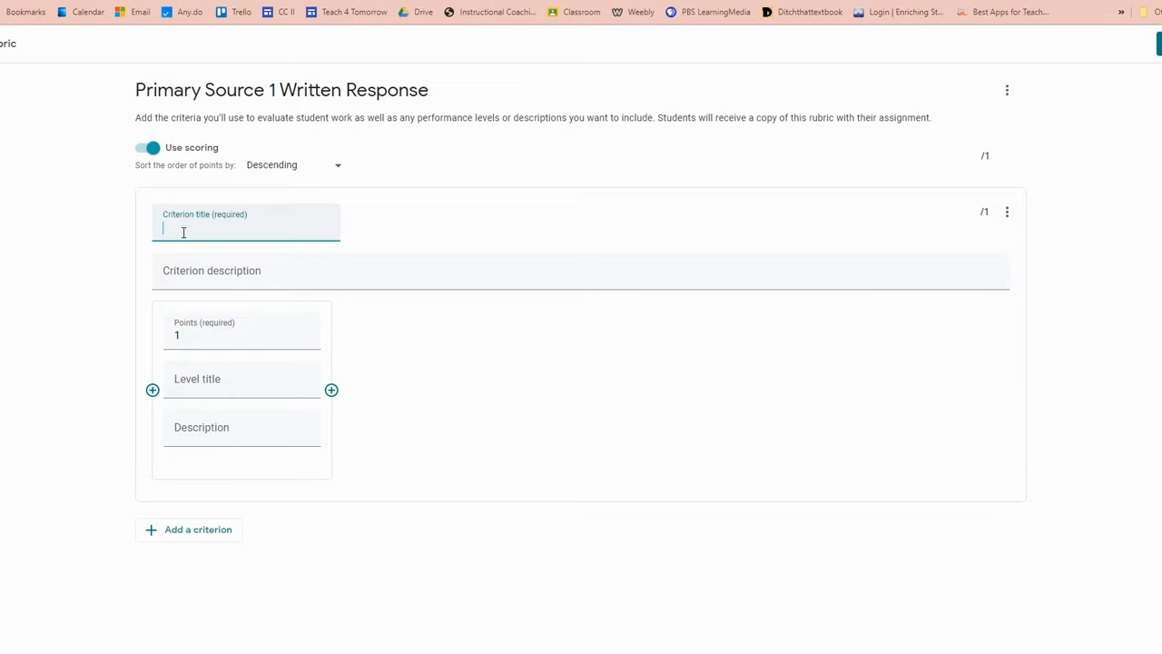
click(171, 235)
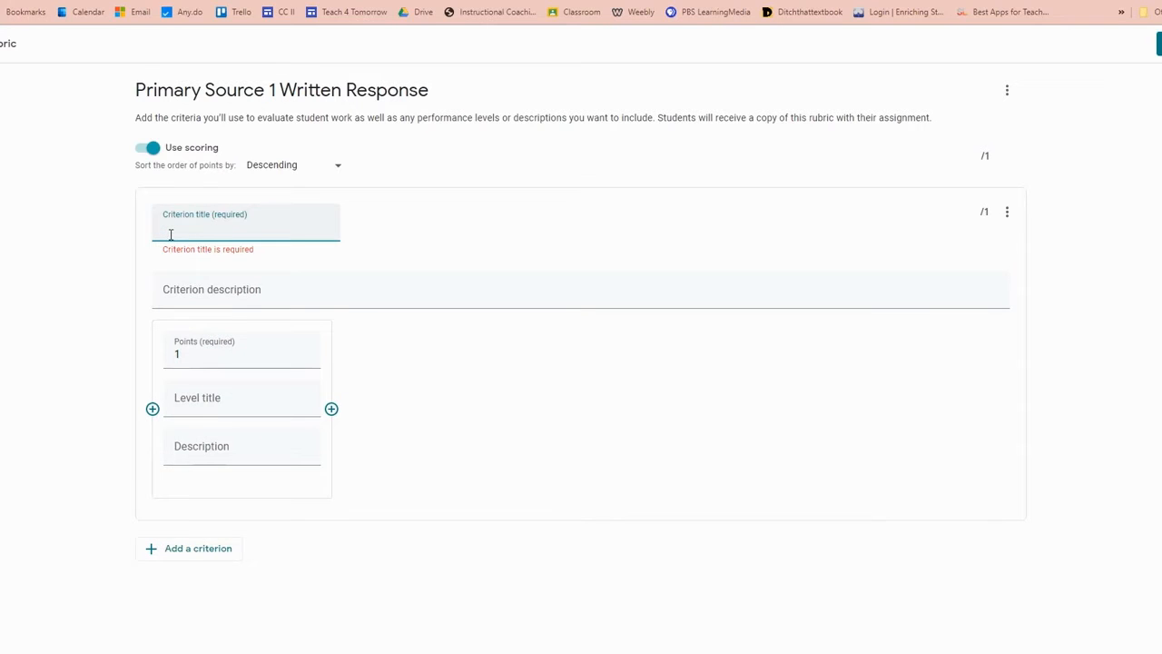
text(Claim)
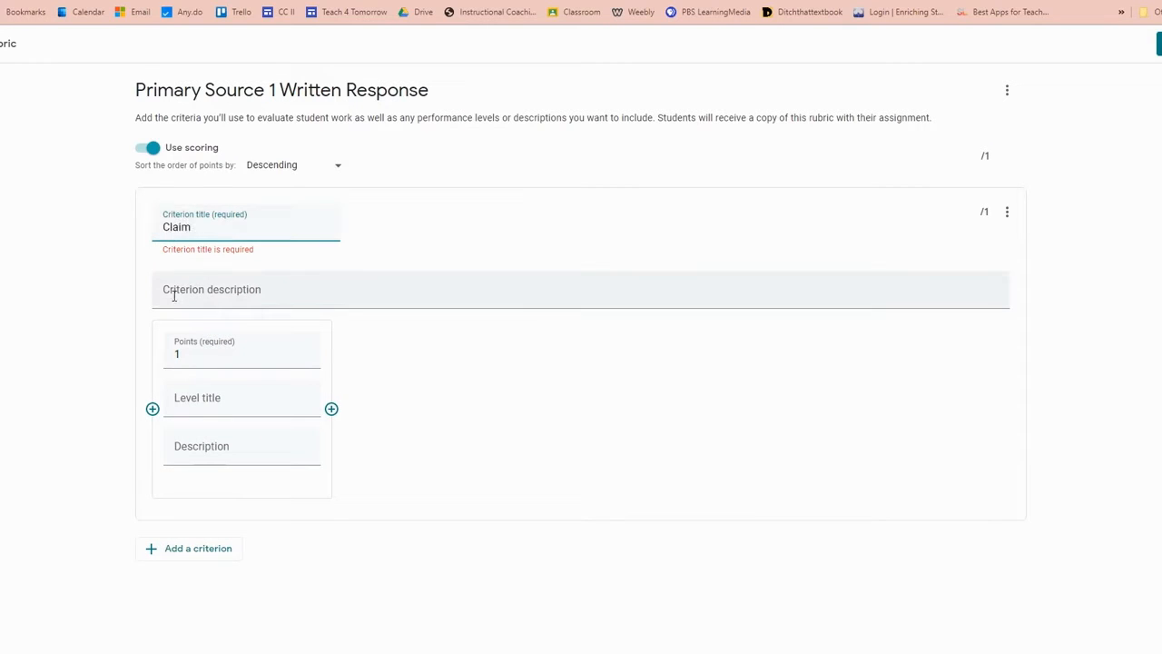
Step: Set the first Claim level to 20 points, titled "Proficient", with the description "Clearly establishes a debatable stance."
click(185, 364)
key(BackSpace)
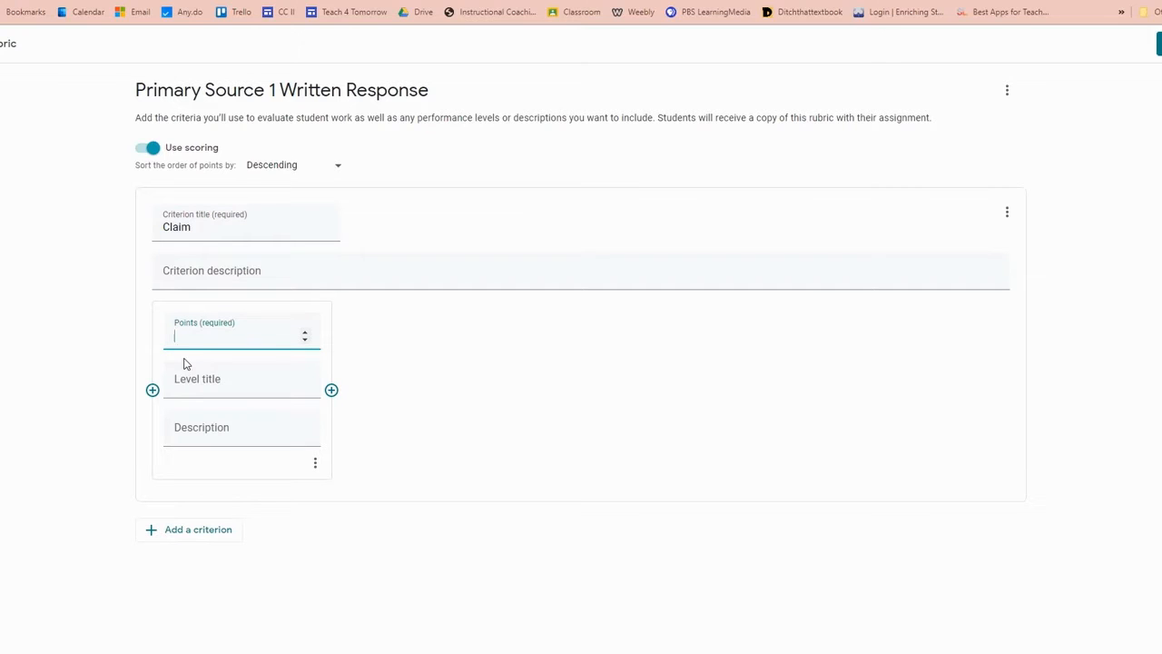
text(20)
click(187, 382)
text(Proficient)
click(196, 437)
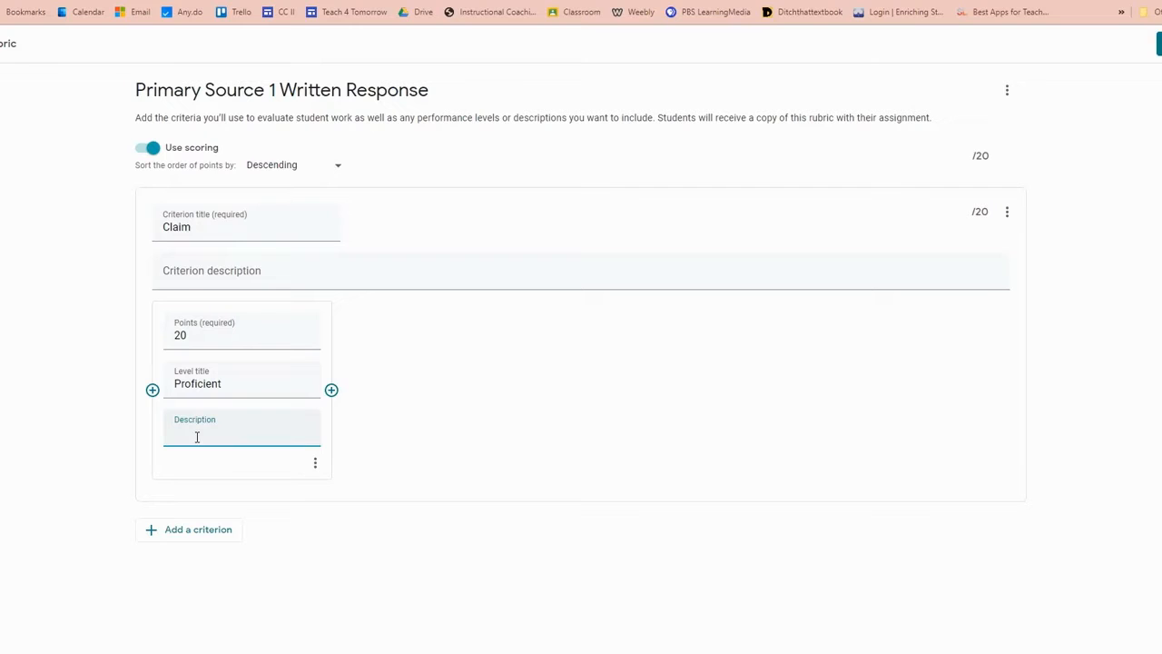
text(Clearly establishes a debatable stance.)
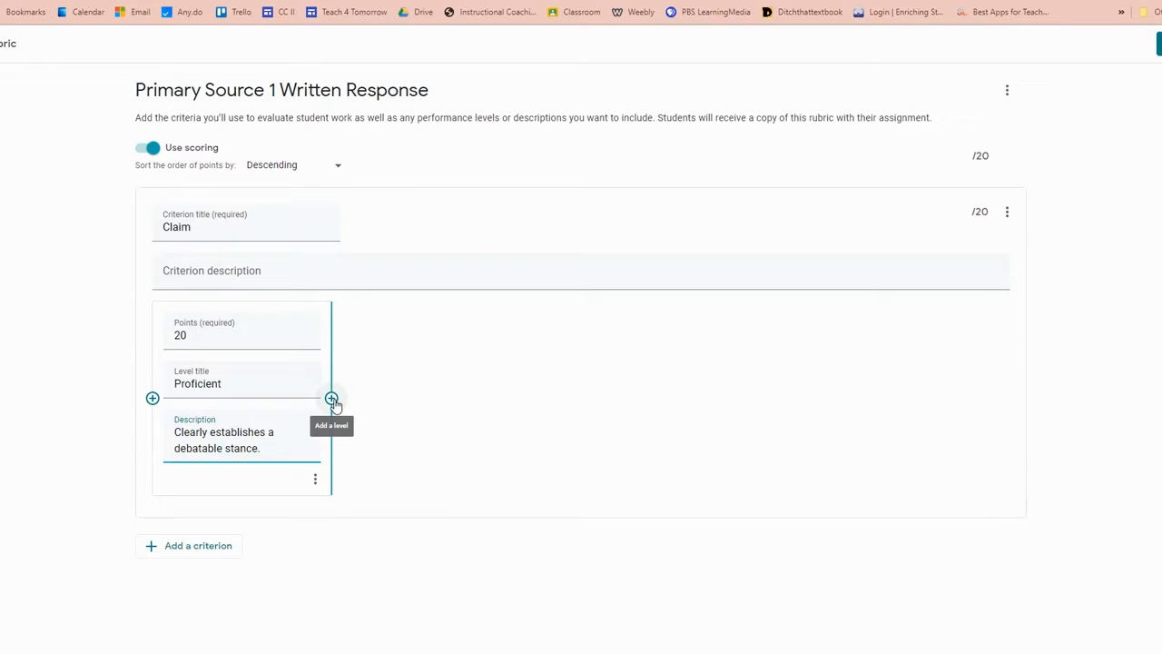
Step: Add an 18-point level titled "Developing", described as "Presentation is on topic, but stance or purpose requires clarification"
click(333, 399)
text(18)
click(366, 385)
text(Developing)
right_click(366, 385)
click(426, 398)
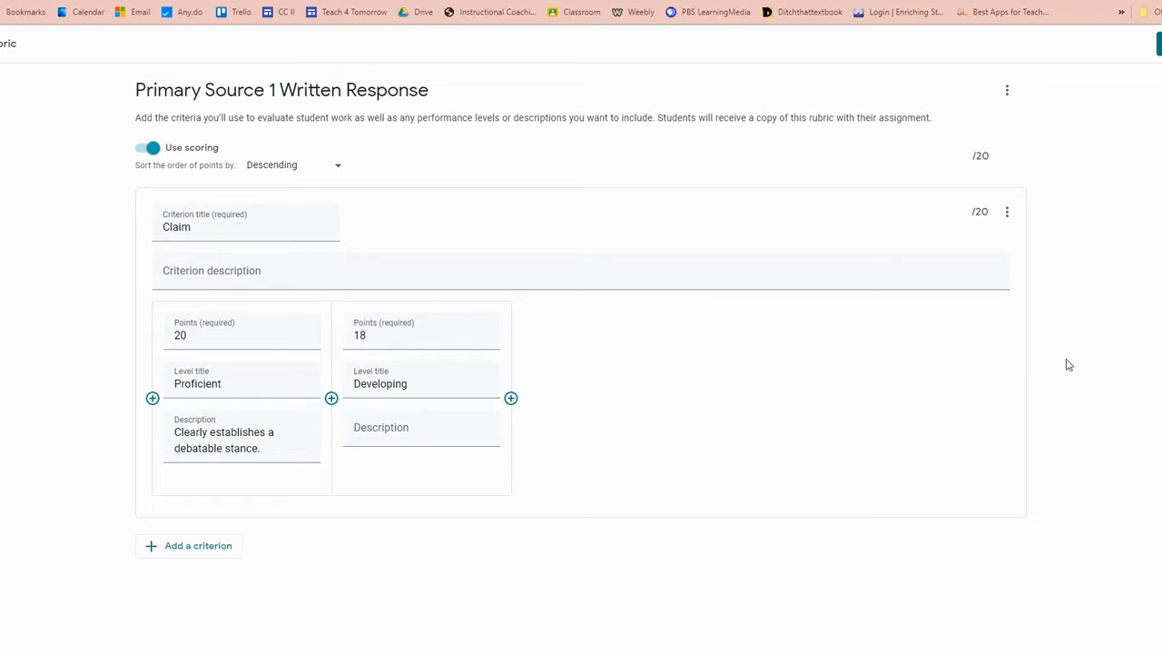
key(Tab)
text(Presentation is on topic, but stance or purpose requires clarification)
Step: Add a 15-point level titled "Novice", described as "Speaker makes a claim, but it is not debatable"
click(511, 406)
text(15)
click(552, 389)
text(Novice)
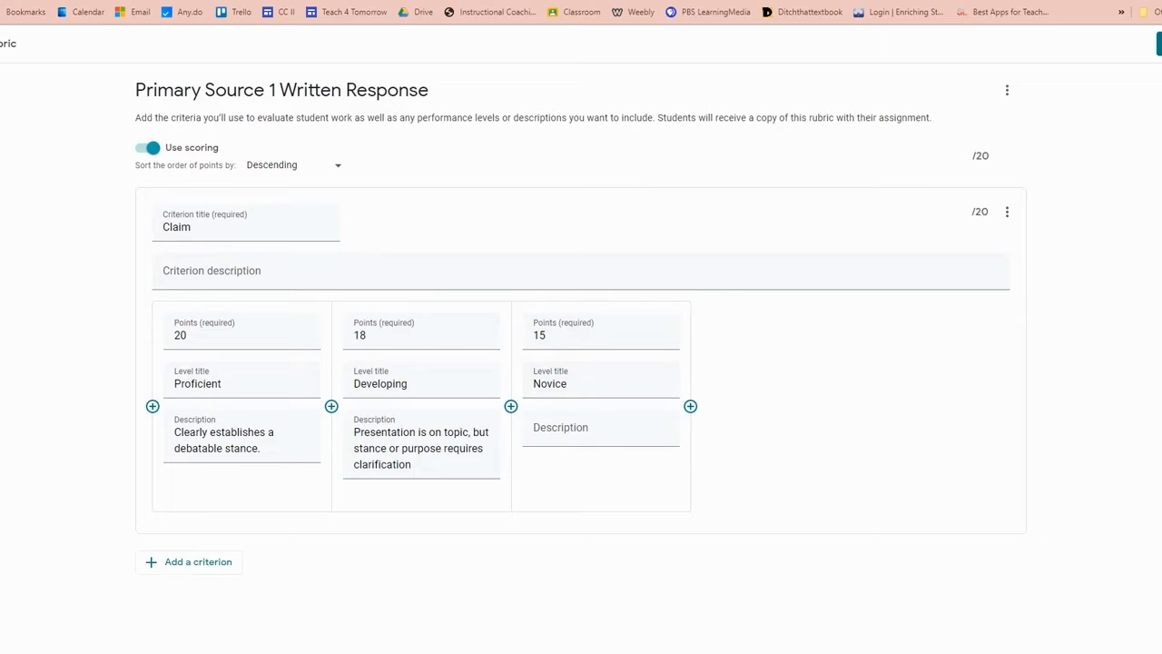
click(623, 445)
text(Speaker makes a claim, but it is not debatable)
Step: Add a 0-point "Not Yet" level described as "Student does not present OR speaker does not present a stance or purpose; lacks focus"
click(690, 406)
text(0)
click(716, 378)
text(Not Yet)
click(732, 434)
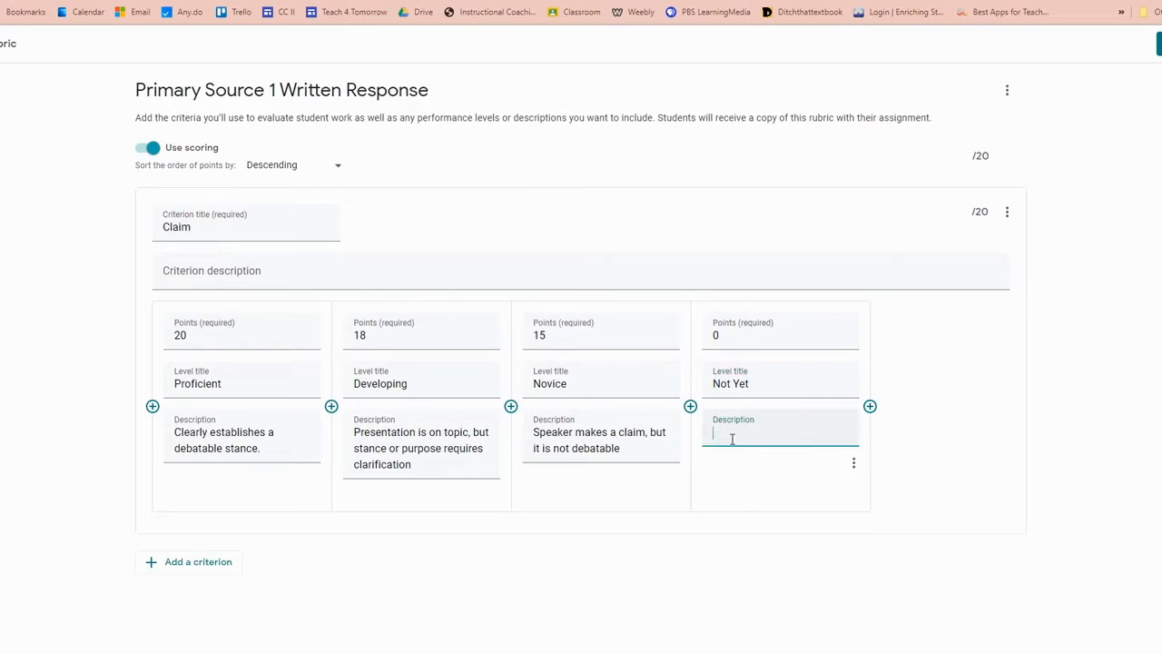
text(Student does not present OR speaker does not present a stance or purpose; lacks focus)
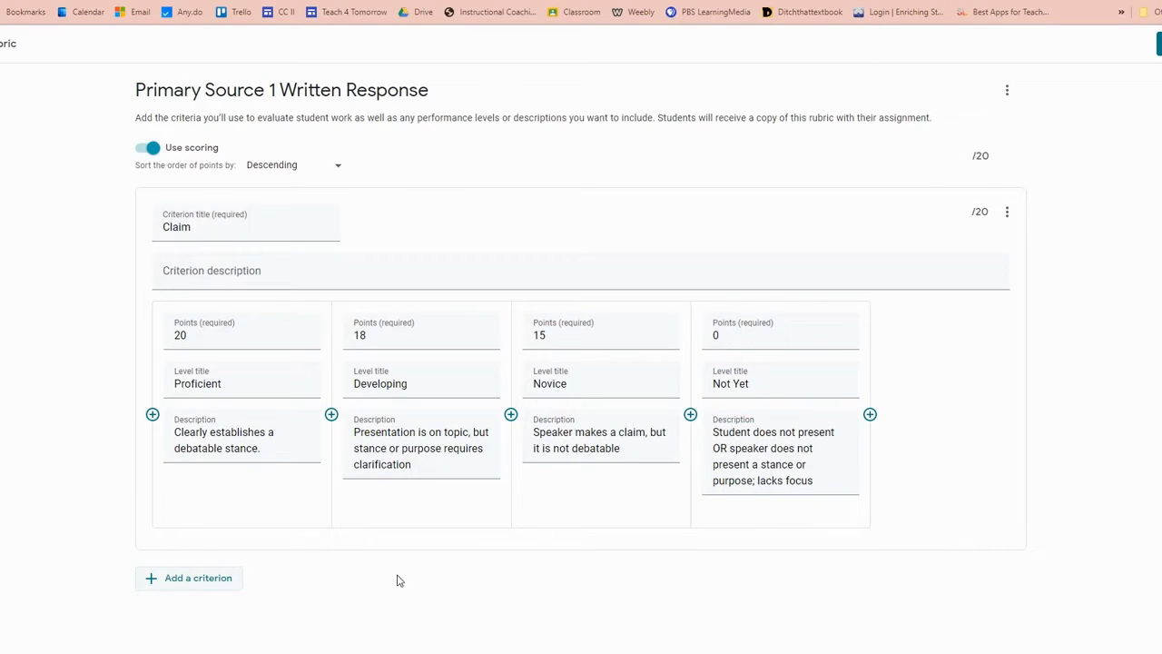
Step: Duplicate the Claim criterion and retitle the copy "Evidence 1"
click(1007, 216)
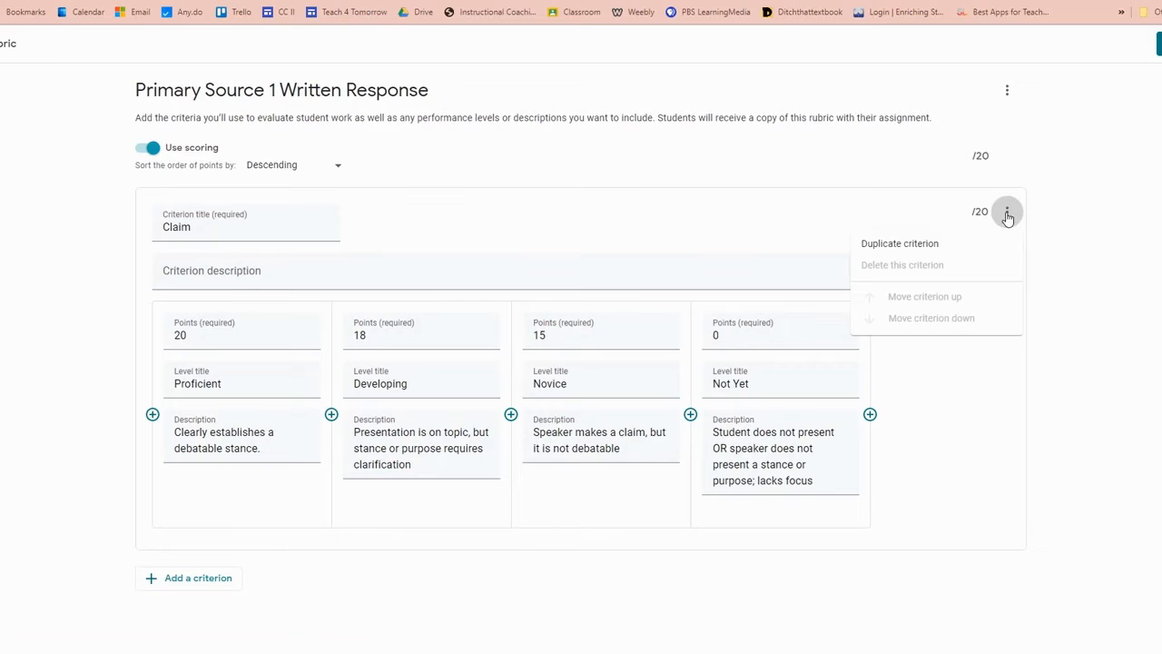
click(931, 249)
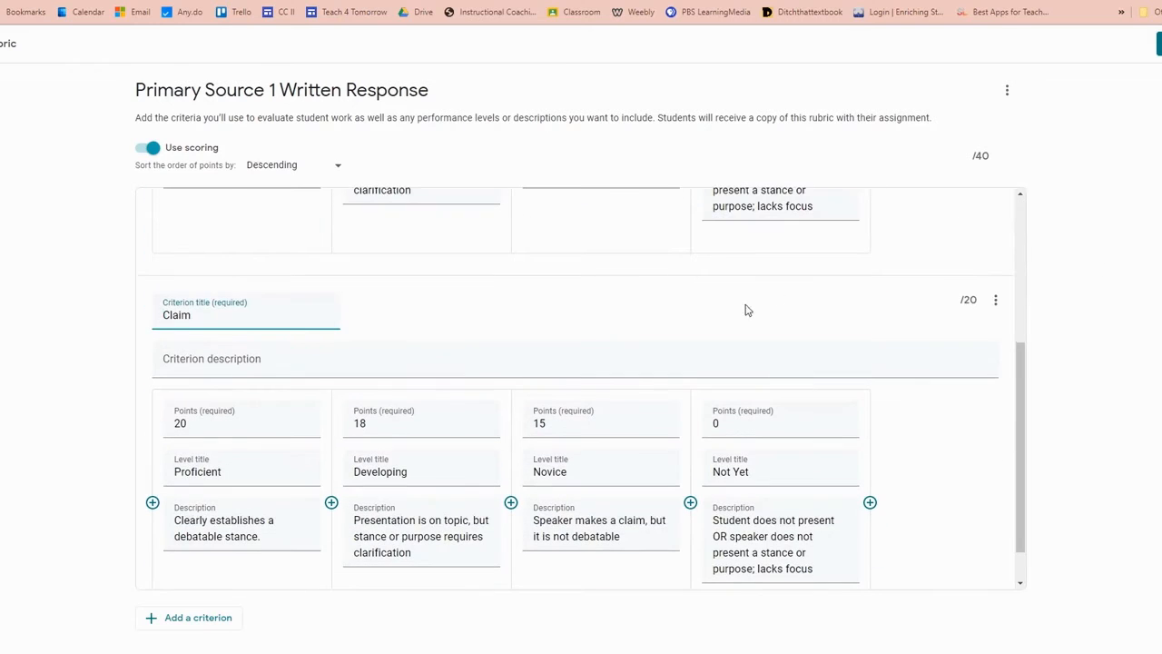
drag(193, 314, 143, 316)
text(Evidence 1)
Step: Replace Evidence 1's Proficient and Developing descriptions with supporting point, evidence and commentary requirements, joined by "AND" for Proficient and "AND/OR" for Developing
triple_click(210, 528)
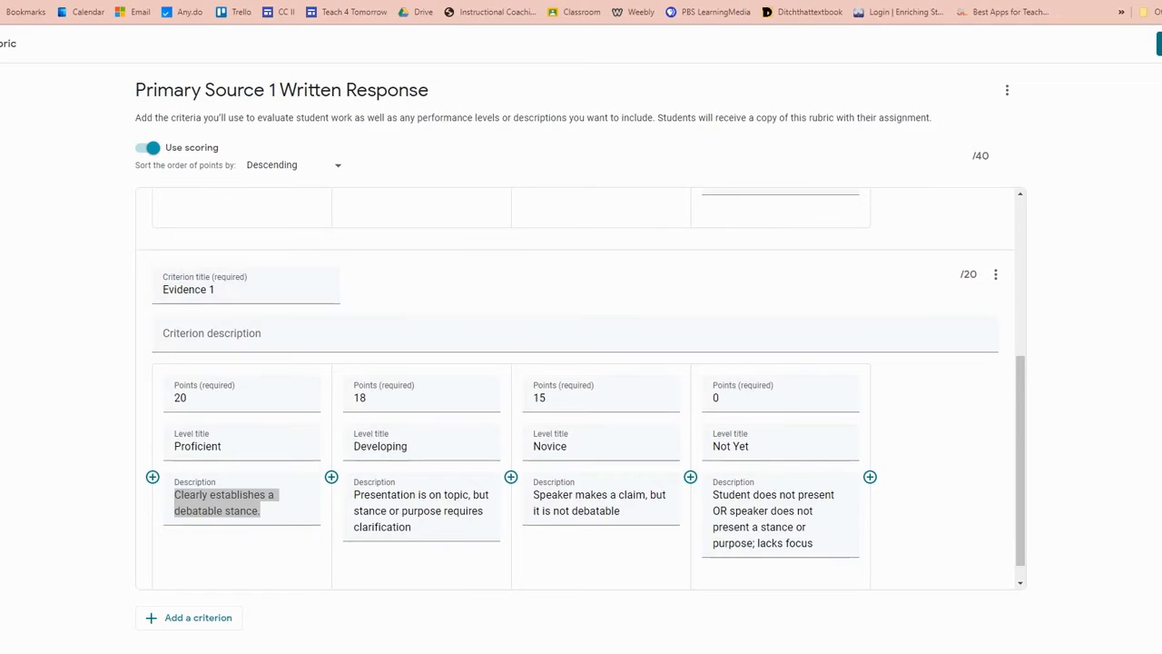
text(Supporting point is clearly stated AND a relevant piece of reliable evidence is presented AND commentary on the evidence is well-thought out and connects to the claim)
triple_click(390, 477)
text(Supporting point is clearly stated AND/OR a relevant piece of reliable evidence is presented AND/OR commentary on the evidence makes a moderate connection to the claim)
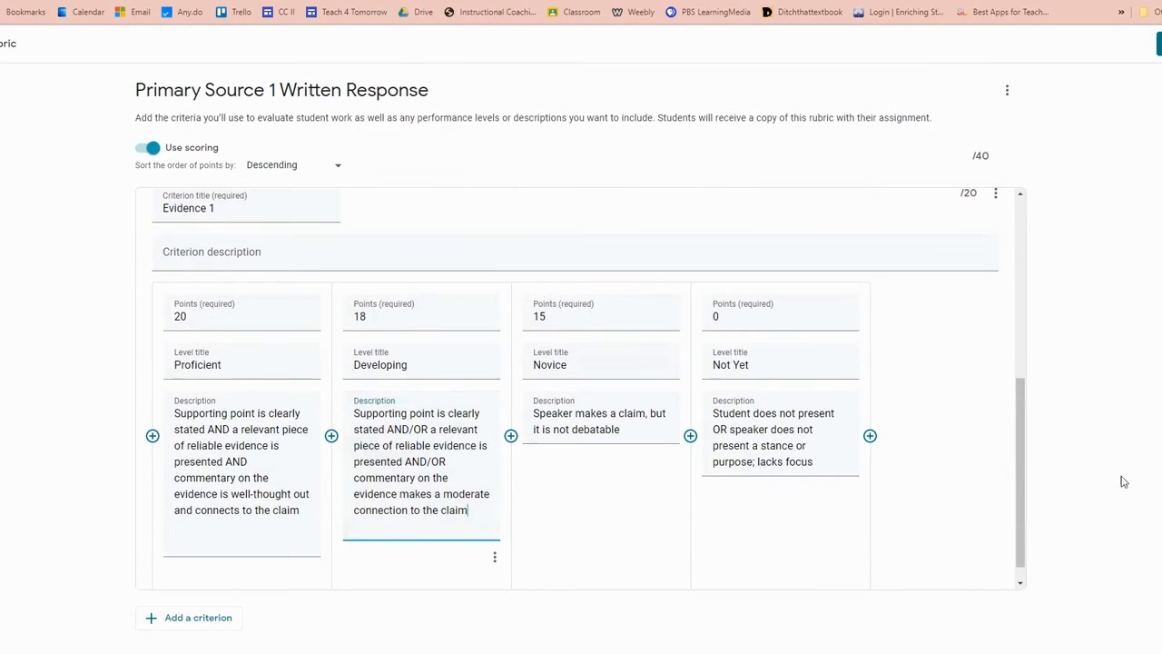
Step: Replace Evidence 1's Novice description with the "OR" version ending in a weak connection, and Not Yet with no valid reason, evidence, or commentary
triple_click(559, 420)
text(Supporting point is clearly stated OR a relevant piece of reliable evidence is presented OR commentary on the evidence makes a weak connection to the claim)
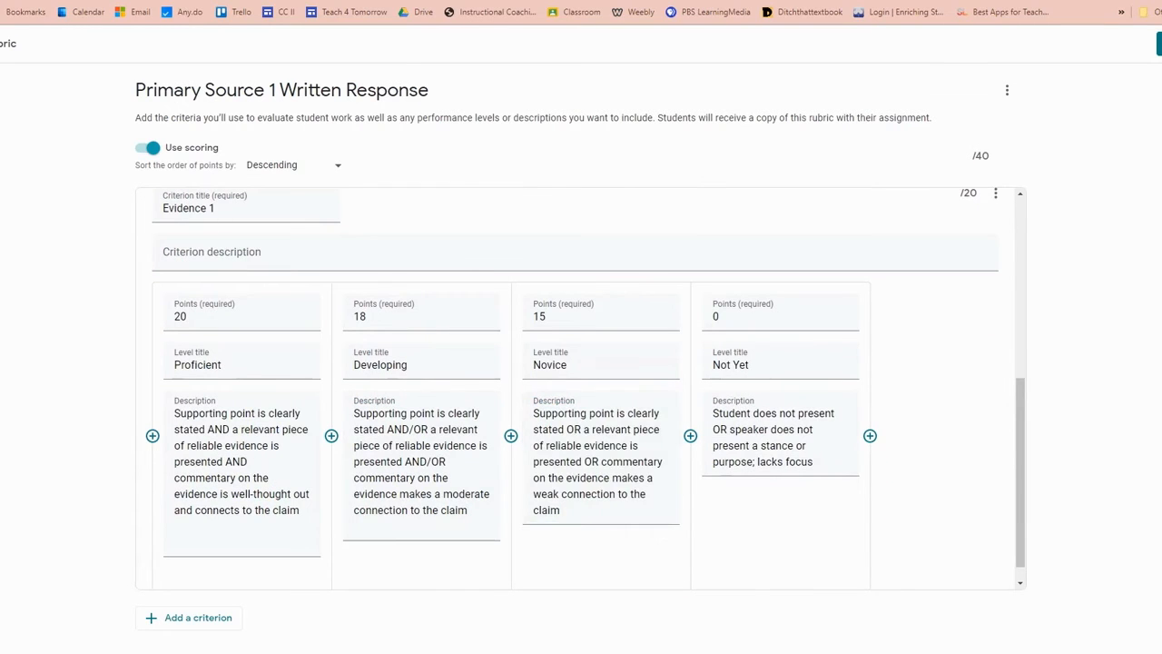
triple_click(733, 436)
text(Student does not present OR does not provide any valid reason, evidence, or commentary to support his/her claim.)
click(978, 467)
scroll(977, 466, down, 1)
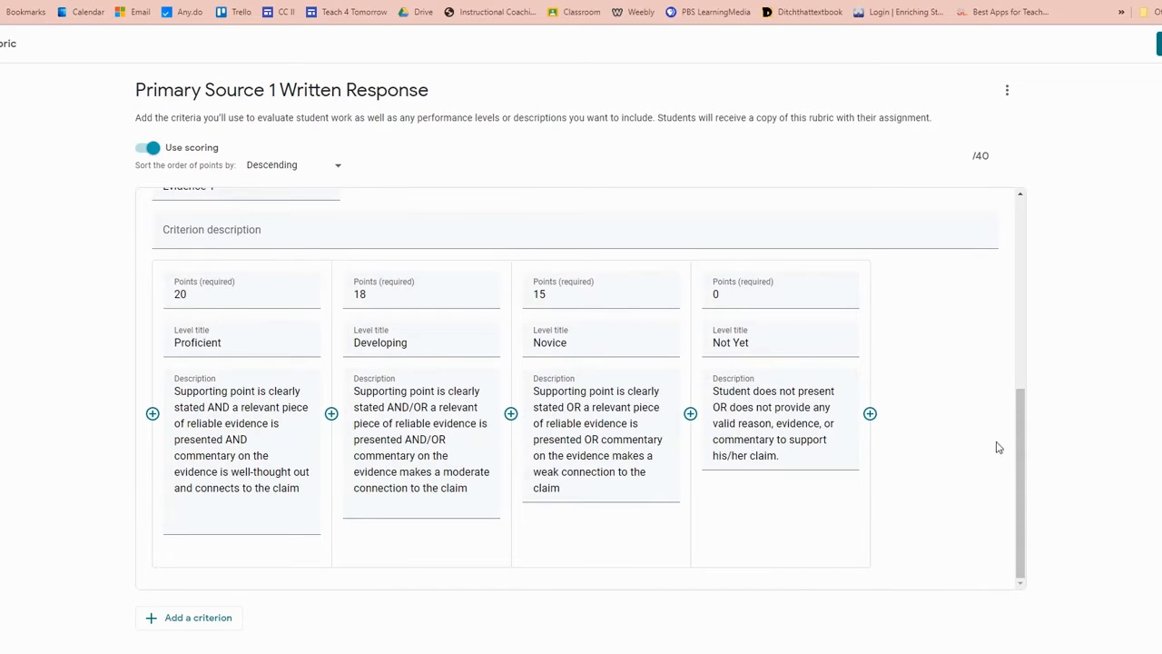
Step: Save the rubric to the assignment and set the assignment's points to 40
click(1159, 44)
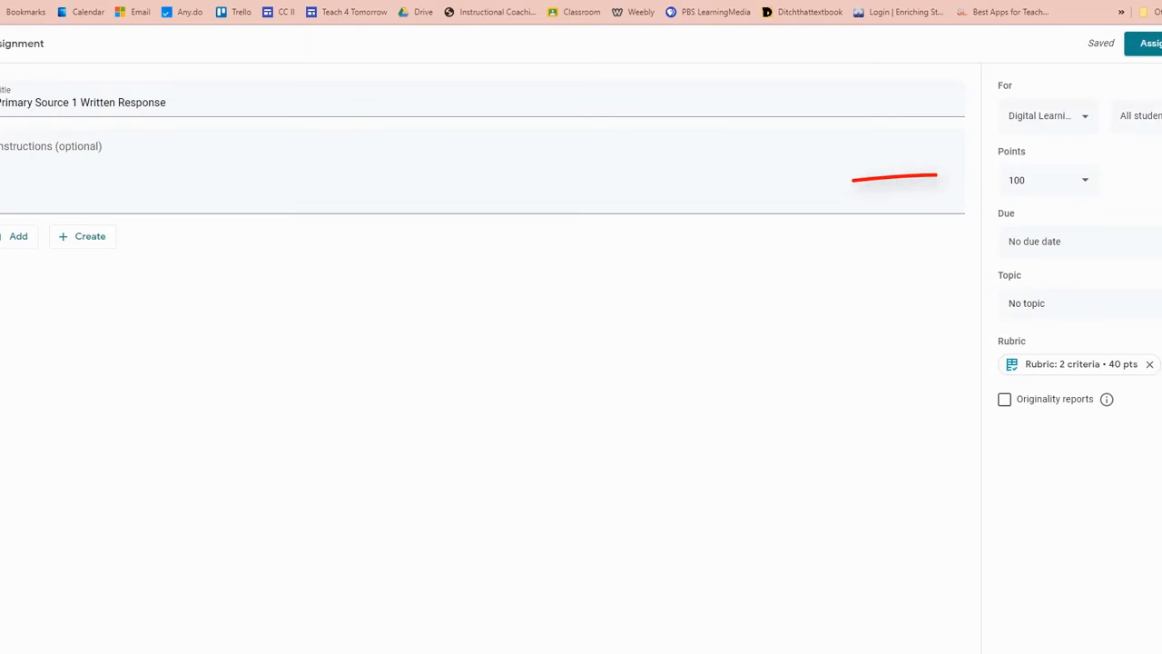
click(1040, 179)
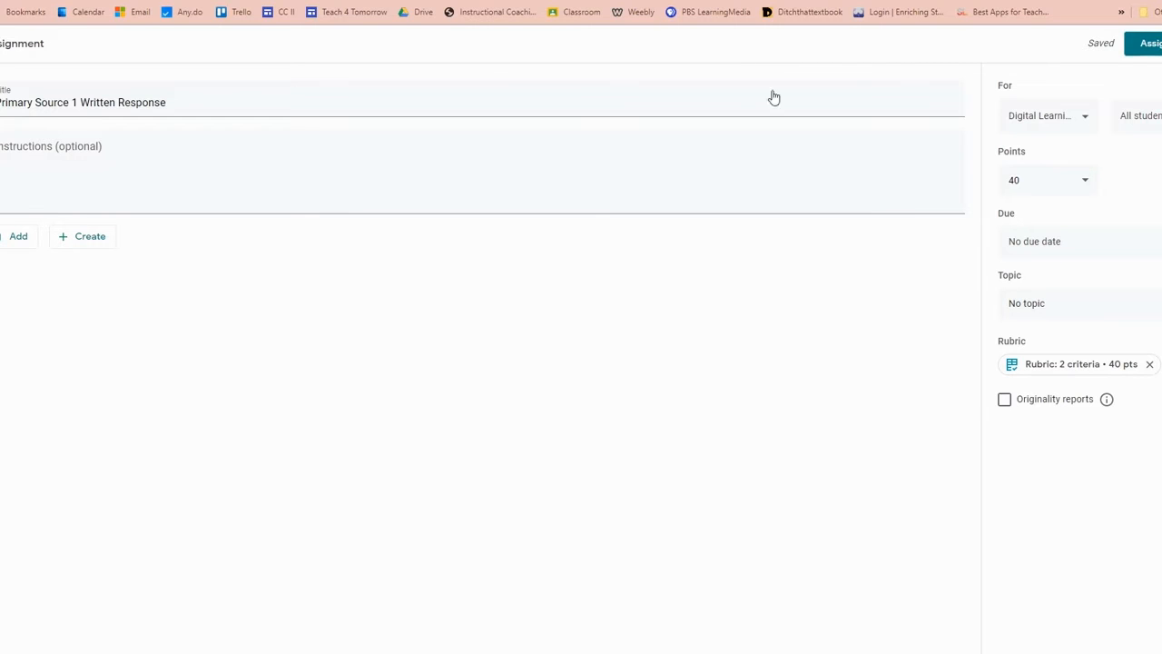
Step: Attach "Sutori Instructions" from Google Drive with a copy made for each student, and assign the work to the class
click(9, 238)
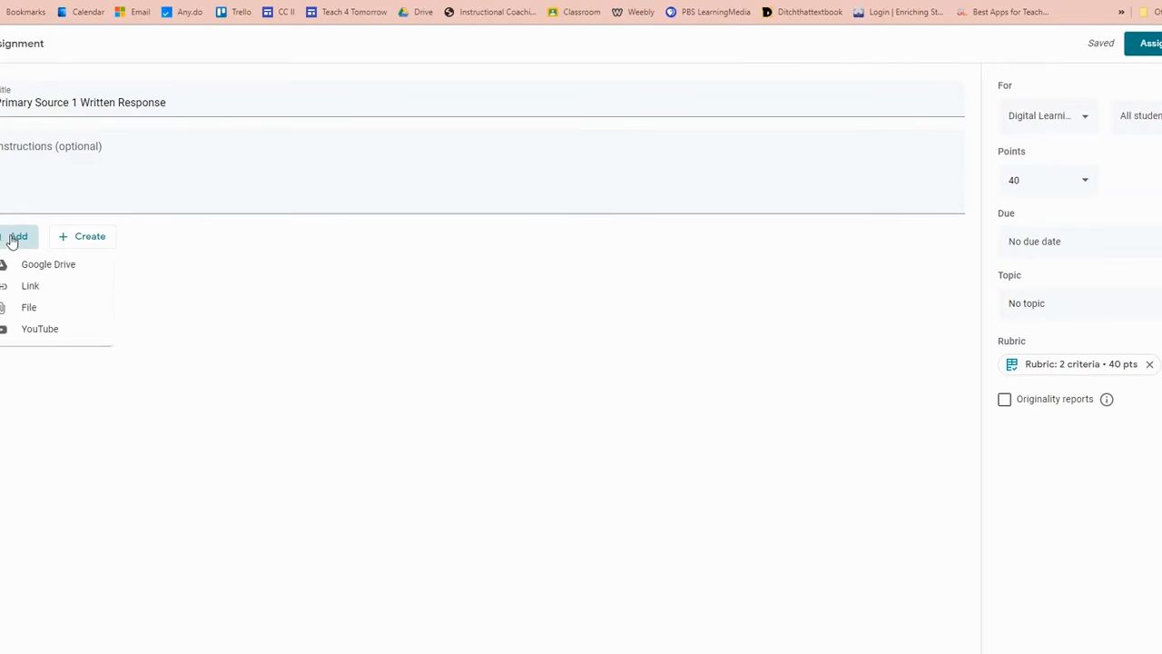
click(42, 270)
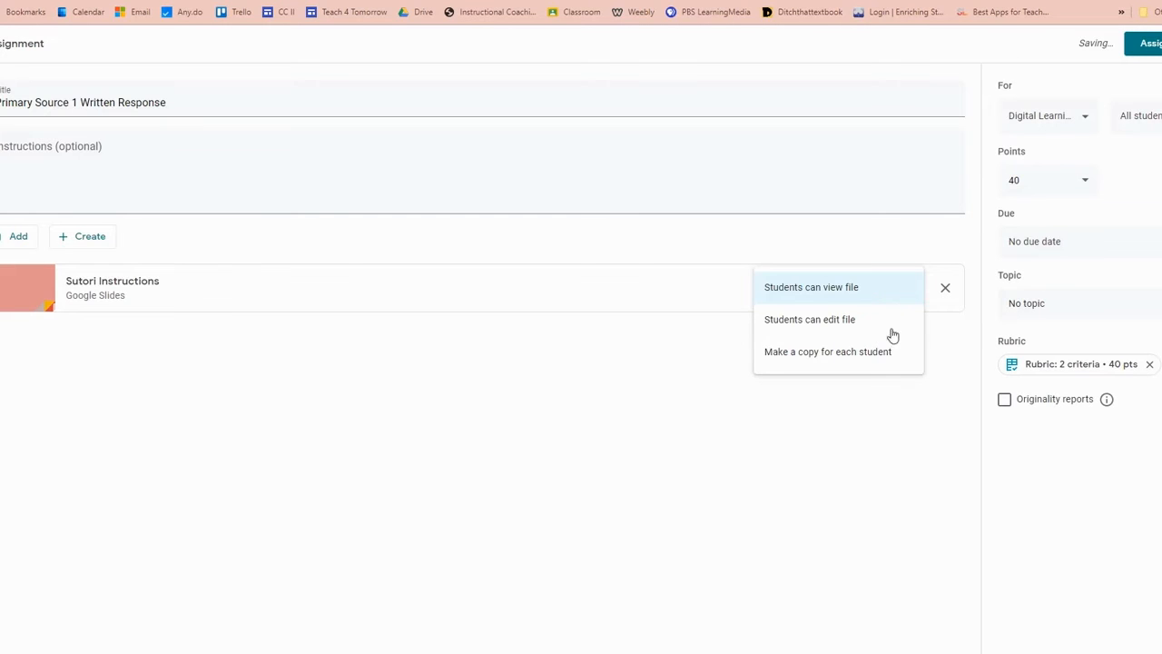
click(864, 354)
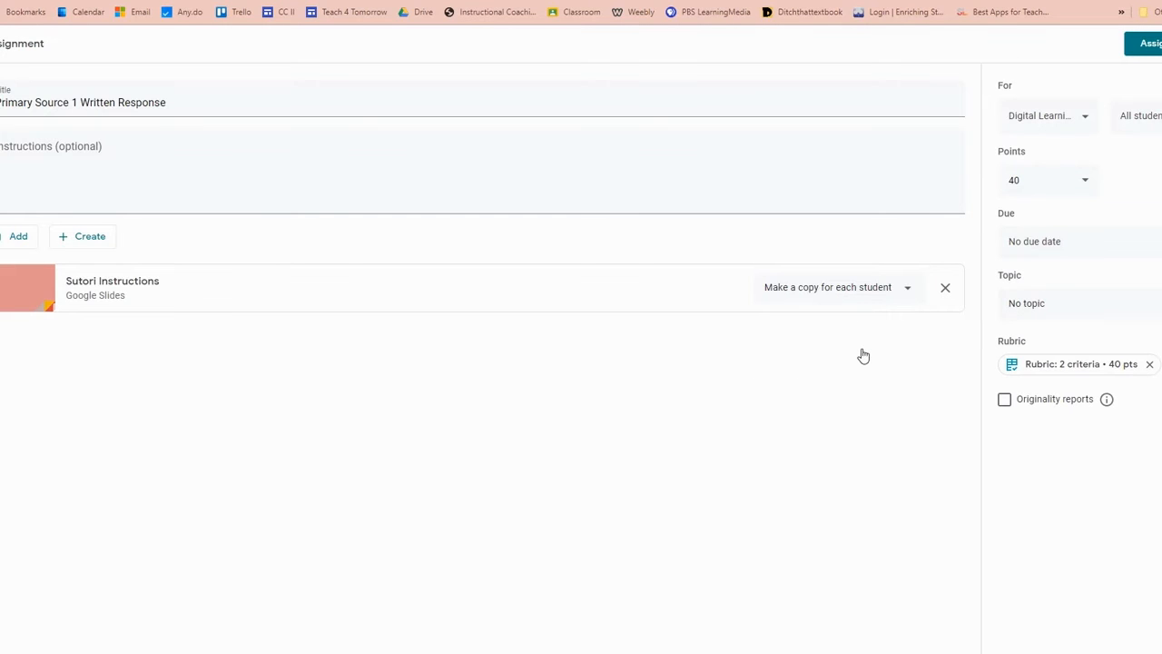
click(1148, 45)
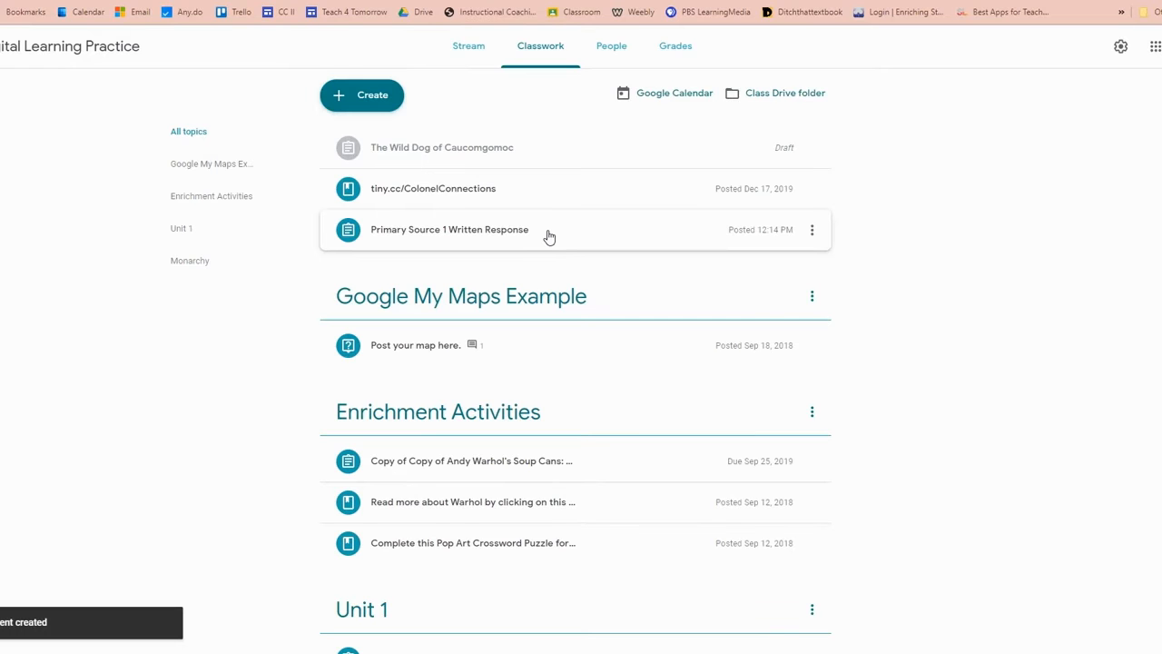
Step: Open the first student's file in the posted Primary Source 1 Written Response assignment and display its grading rubric
click(548, 236)
click(544, 263)
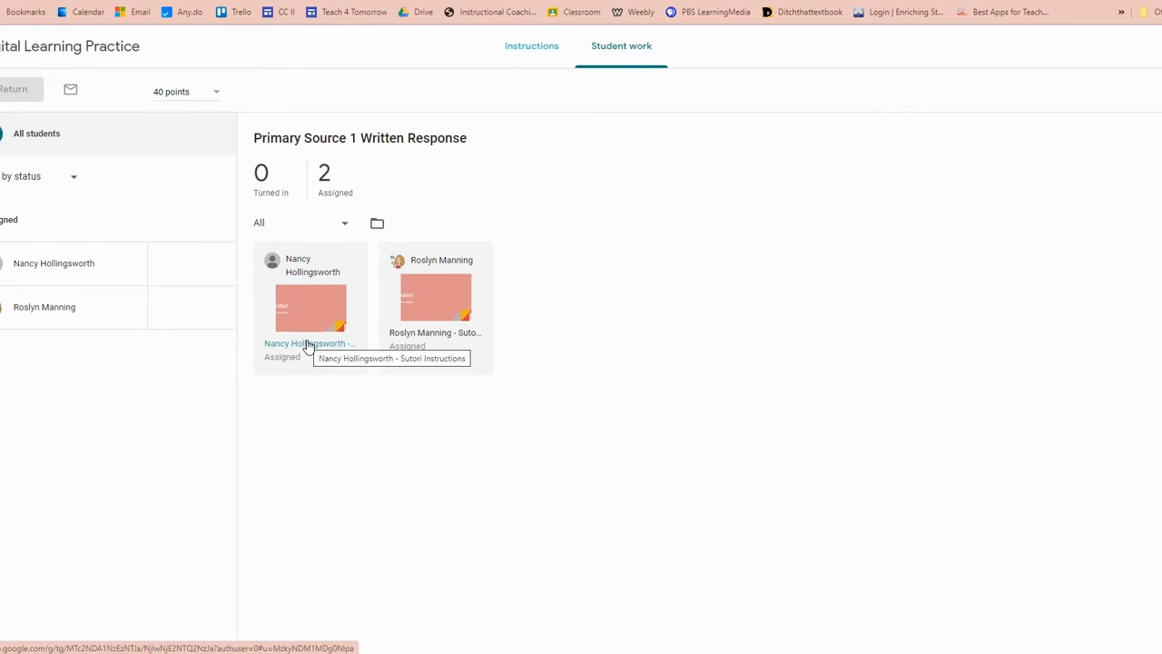
click(308, 346)
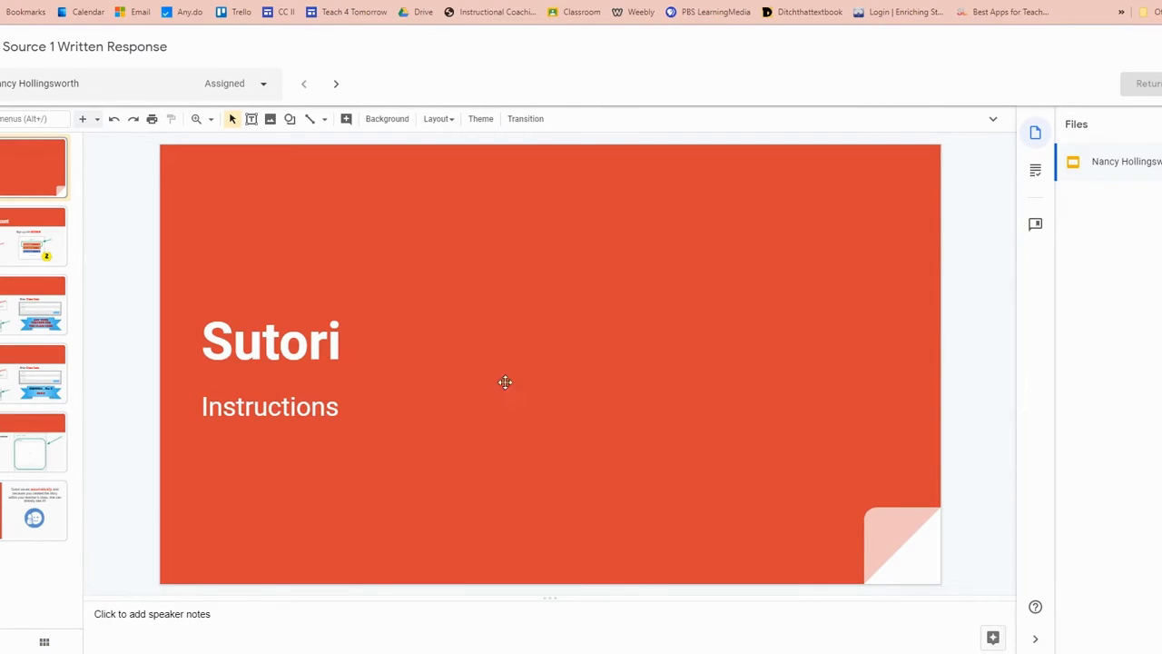
click(1037, 172)
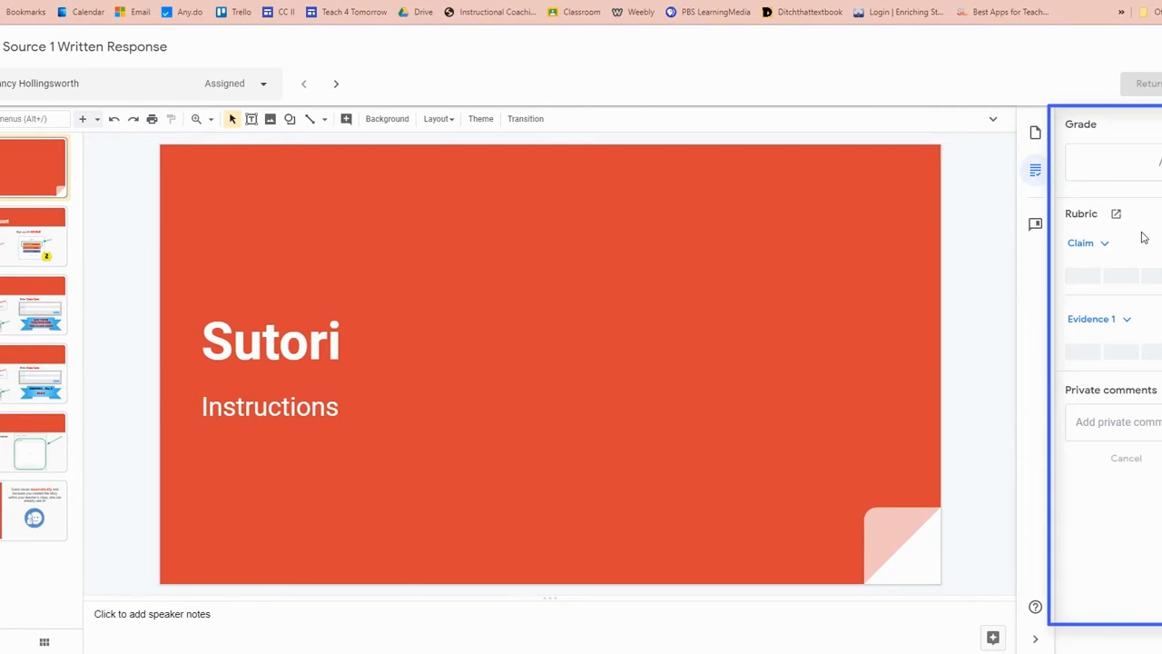
Step: Rate the student's Claim as Novice and Evidence 1 as Proficient, and write the private comment "Great job!"
click(1104, 248)
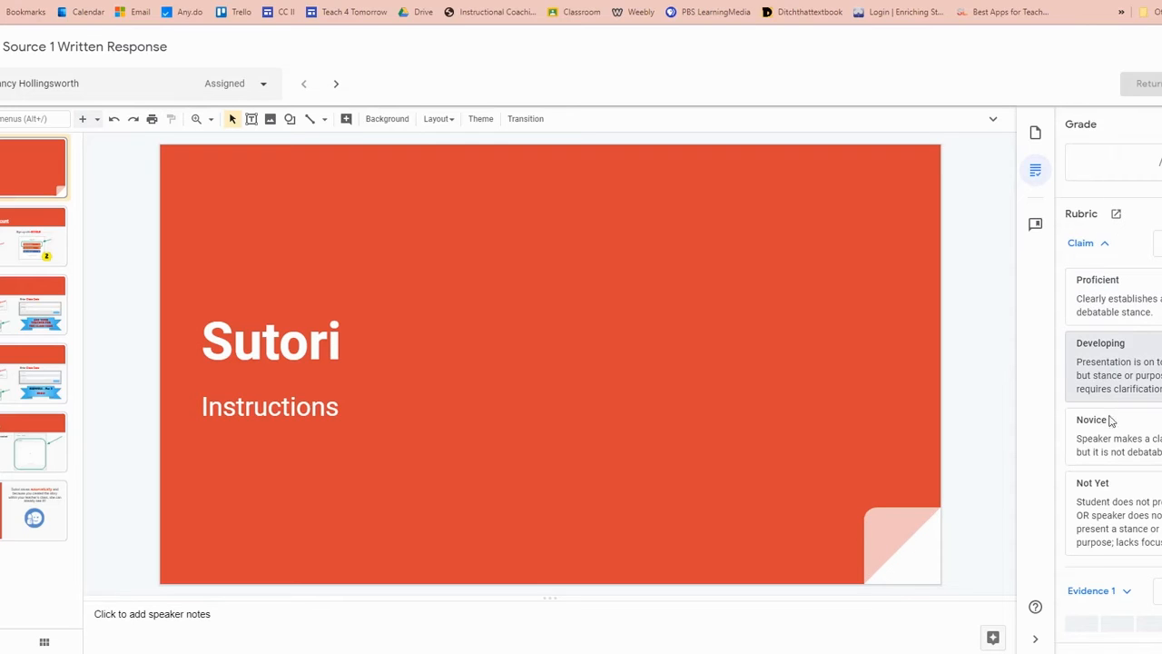
click(1133, 443)
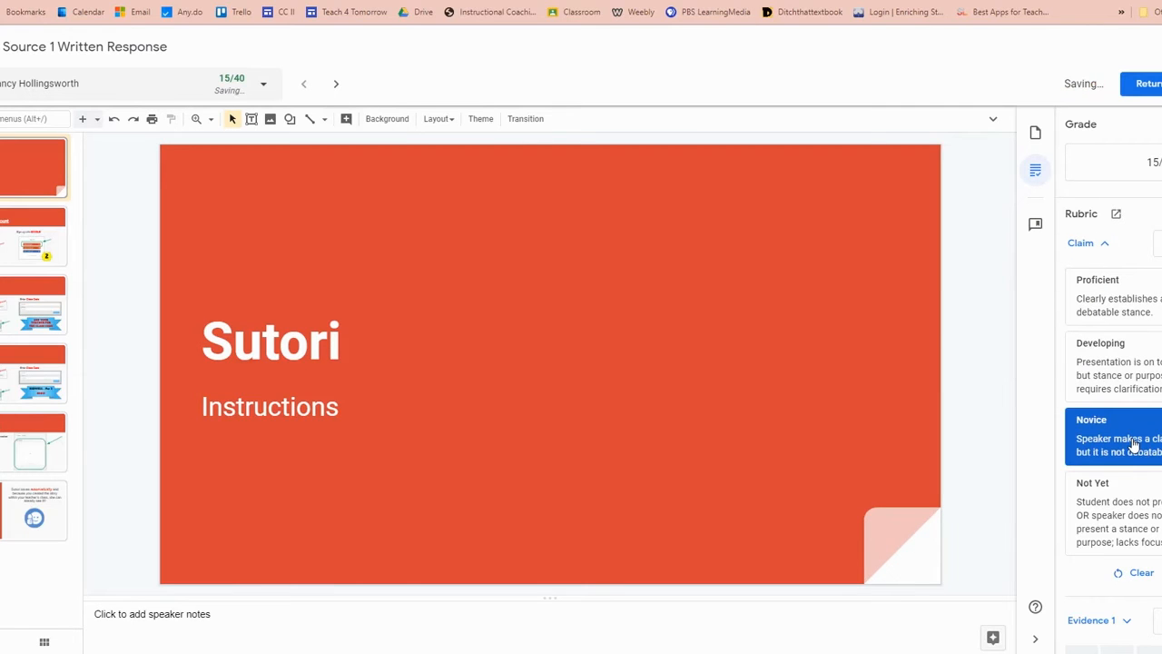
scroll(1133, 440, down, 2)
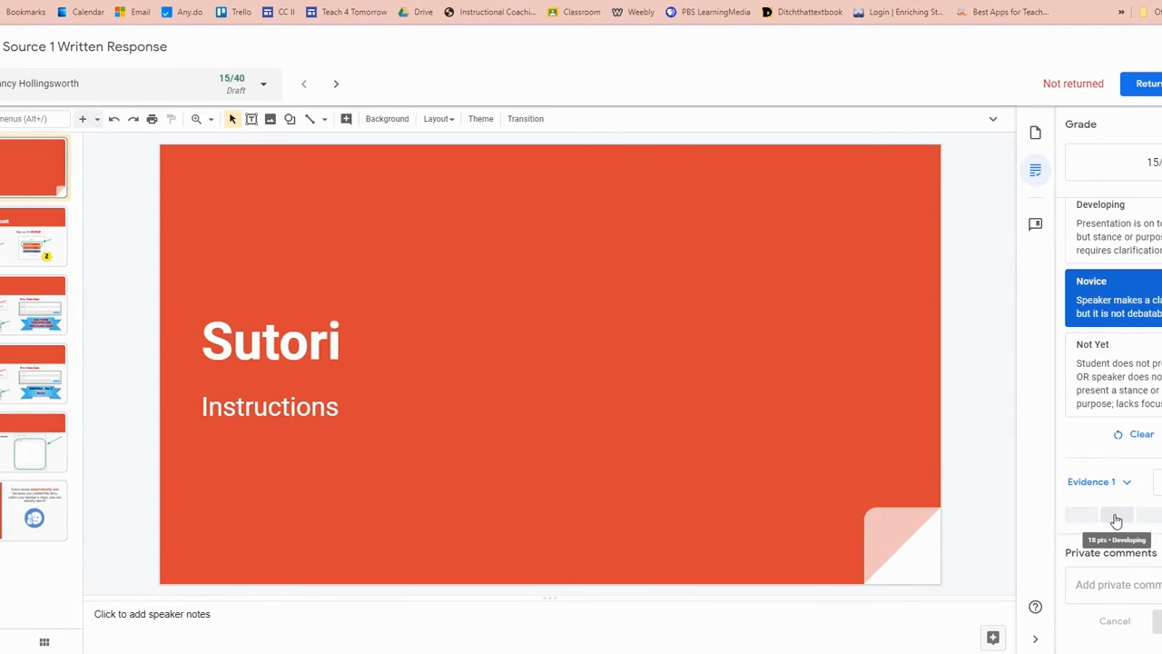
click(1087, 518)
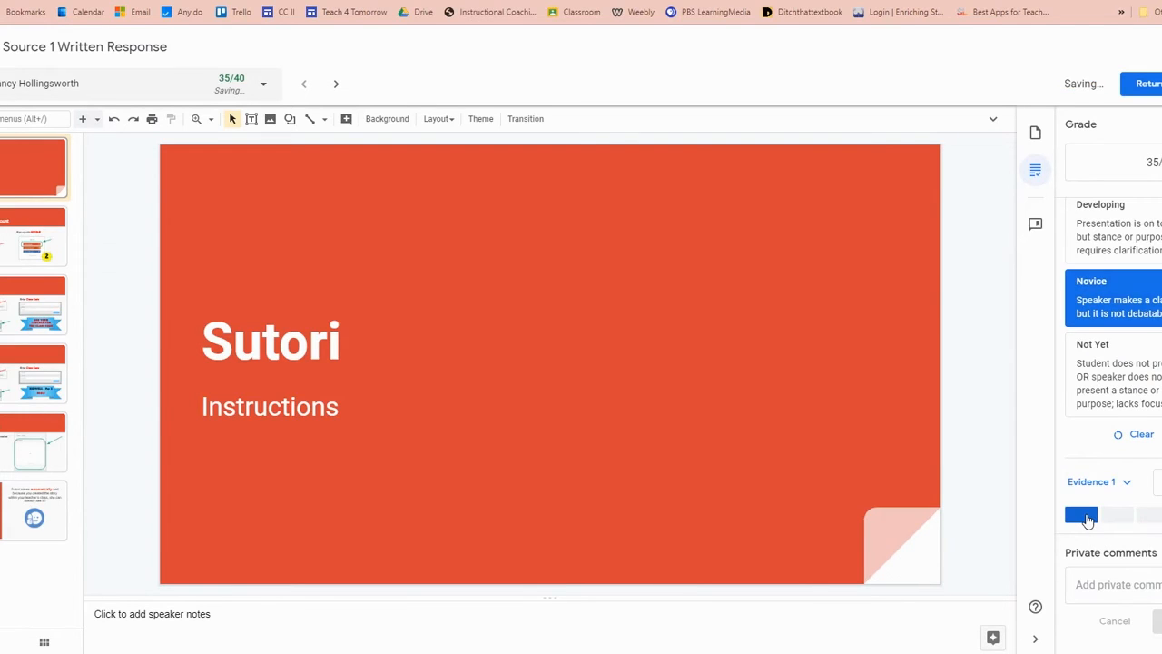
click(1088, 582)
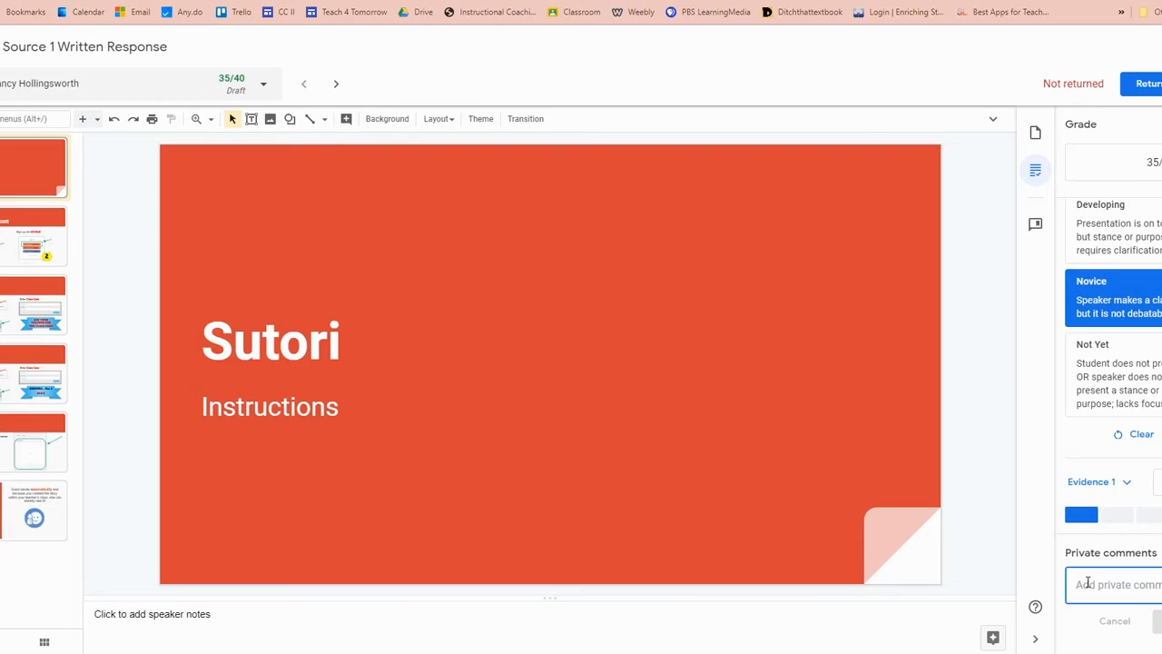
text(Great job!)
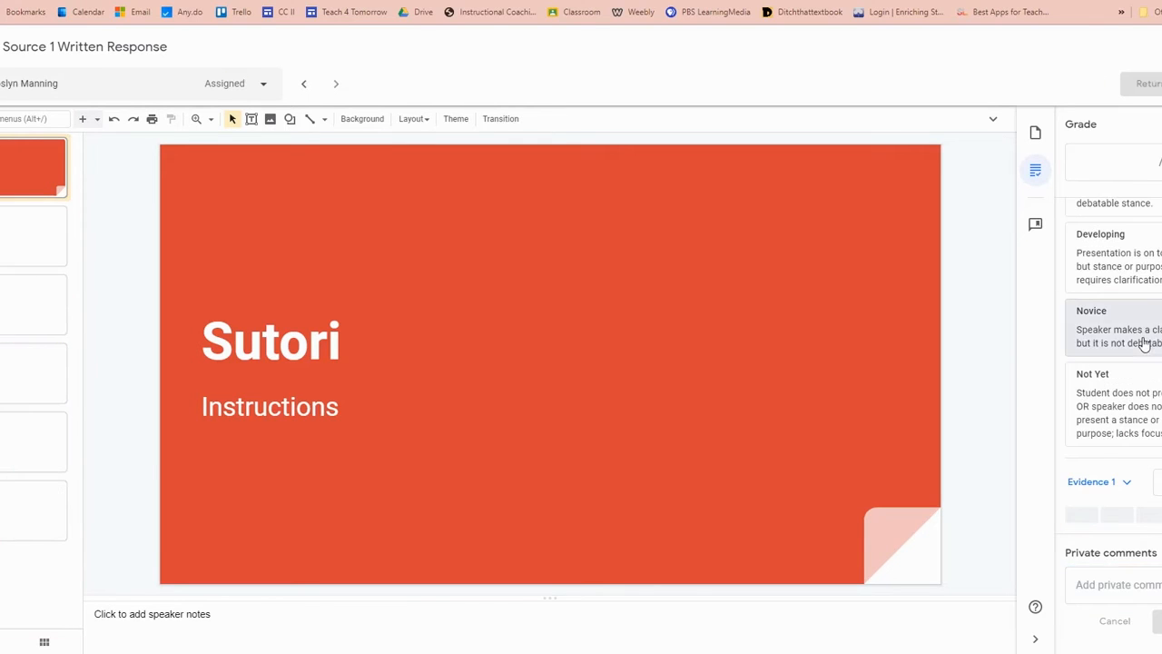
Step: Go to the next student's submission and open the full rubric for viewing
scroll(1144, 339, up, 2)
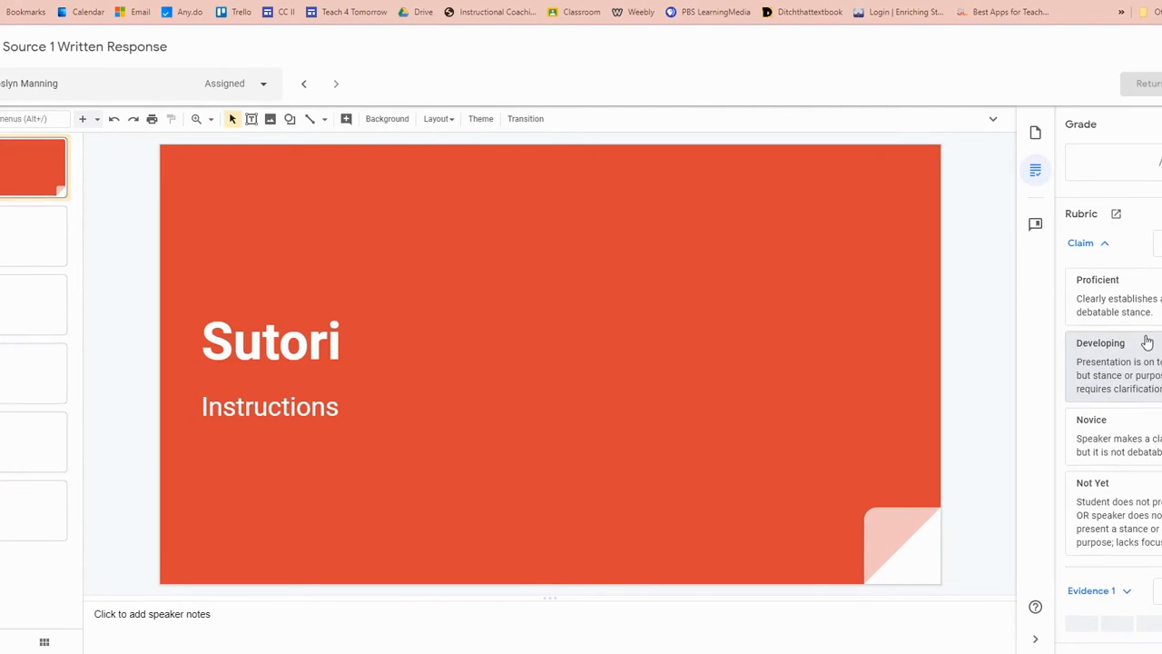
click(1118, 220)
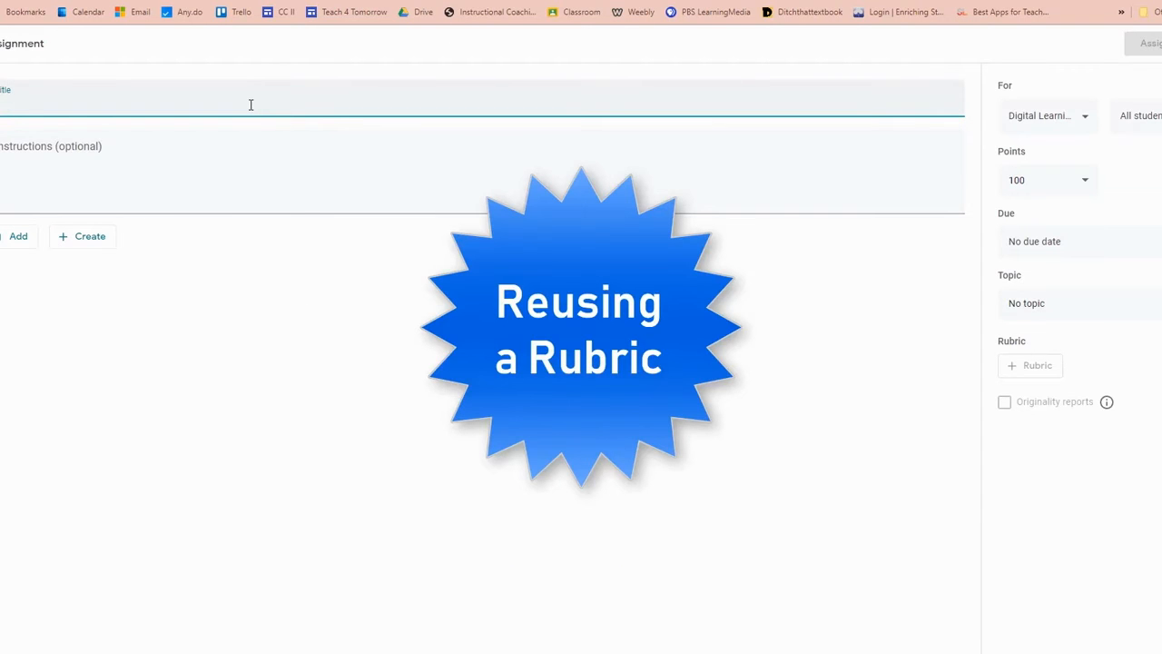
Step: Title the new assignment "Primary Source 2 Written Response"
text(Primary Source 2 Written Response)
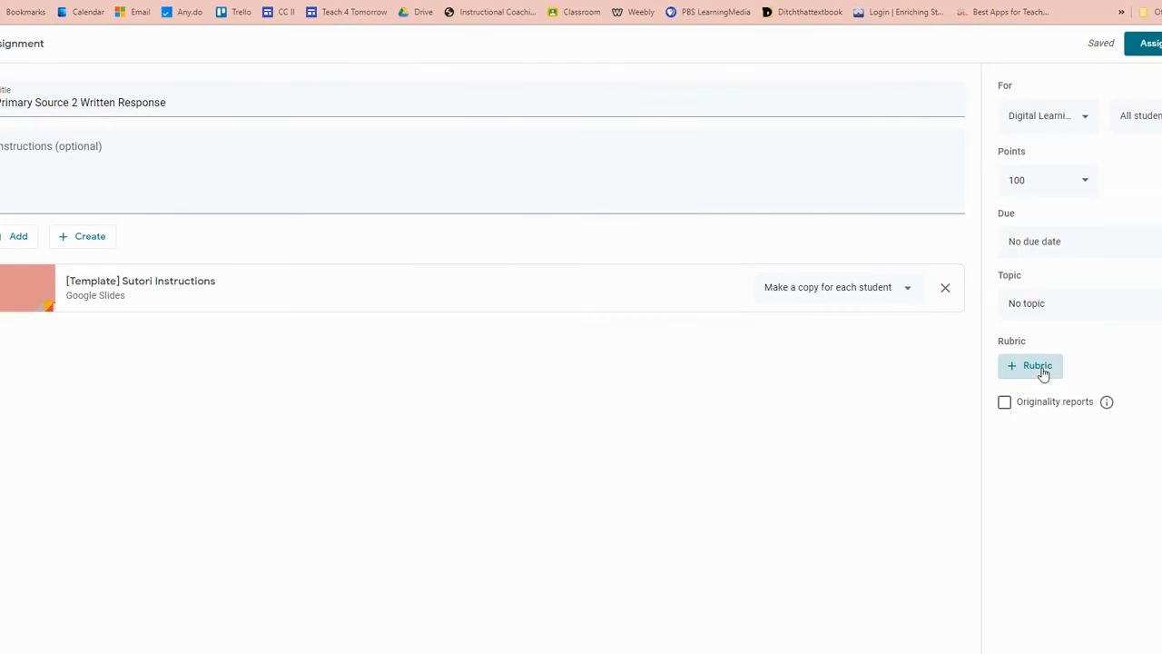
Step: Browse the reusable rubrics, previewing the Primary Source 1 Written Response rubric and listing the other classes to reuse rubrics from
click(1038, 367)
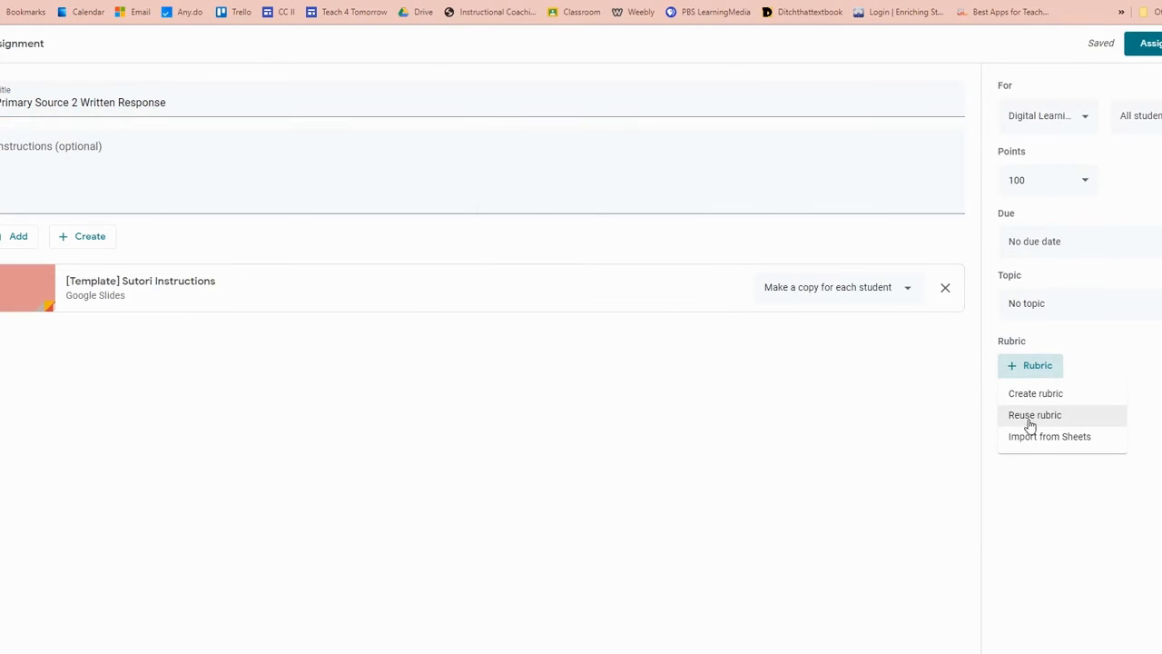
click(1033, 416)
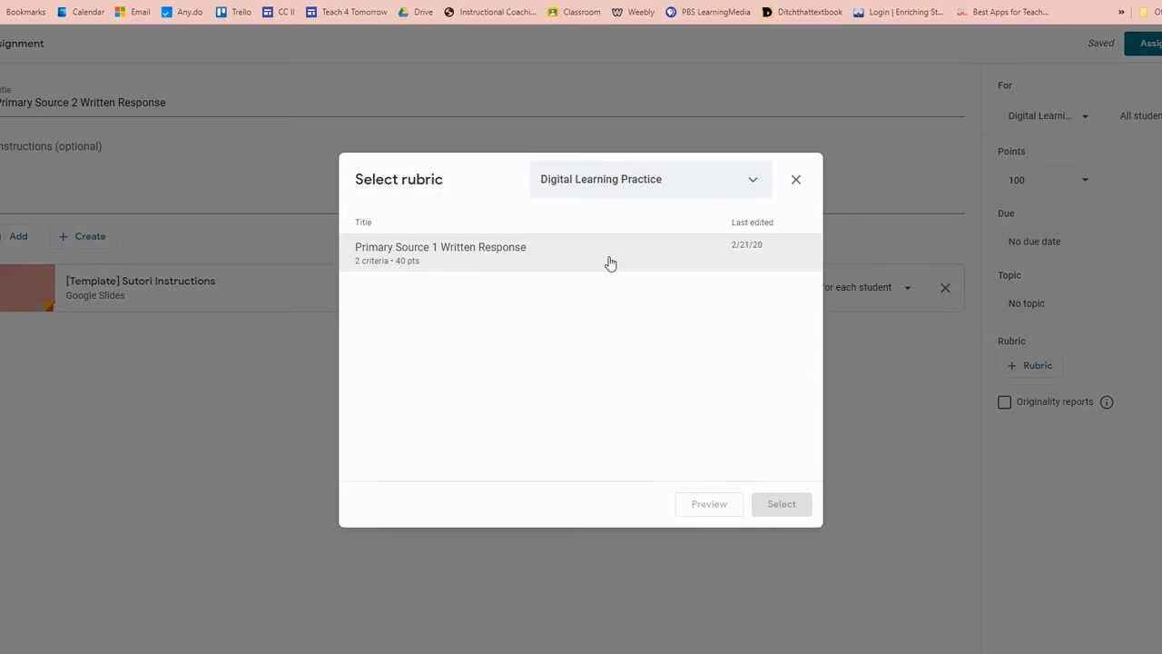
click(610, 262)
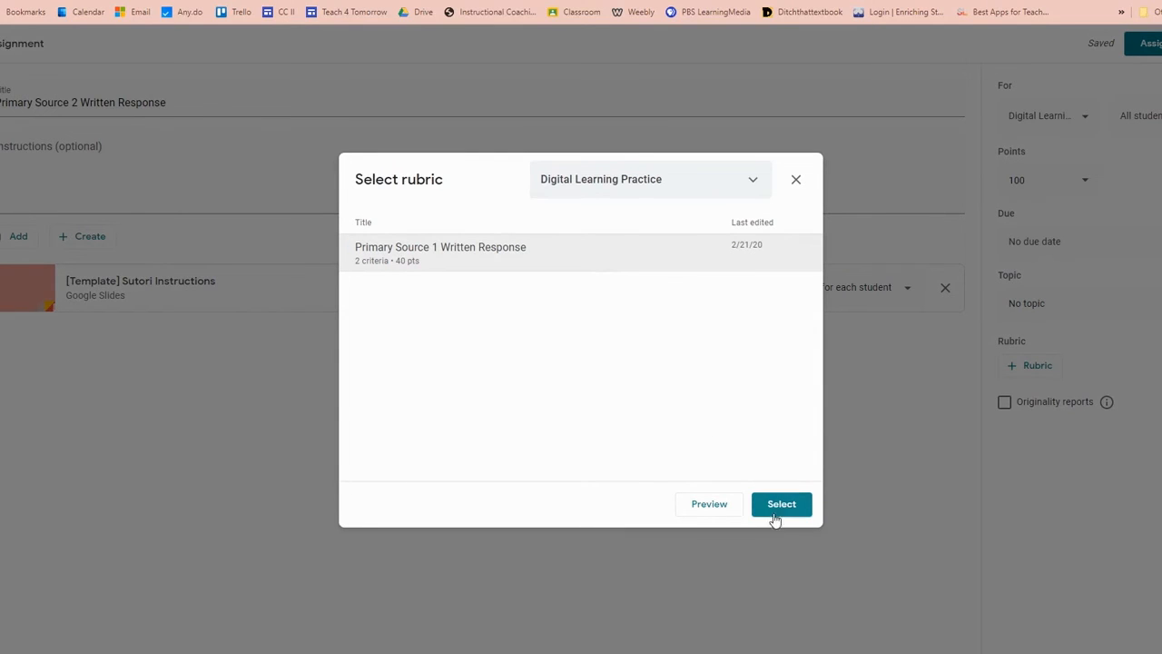
click(731, 511)
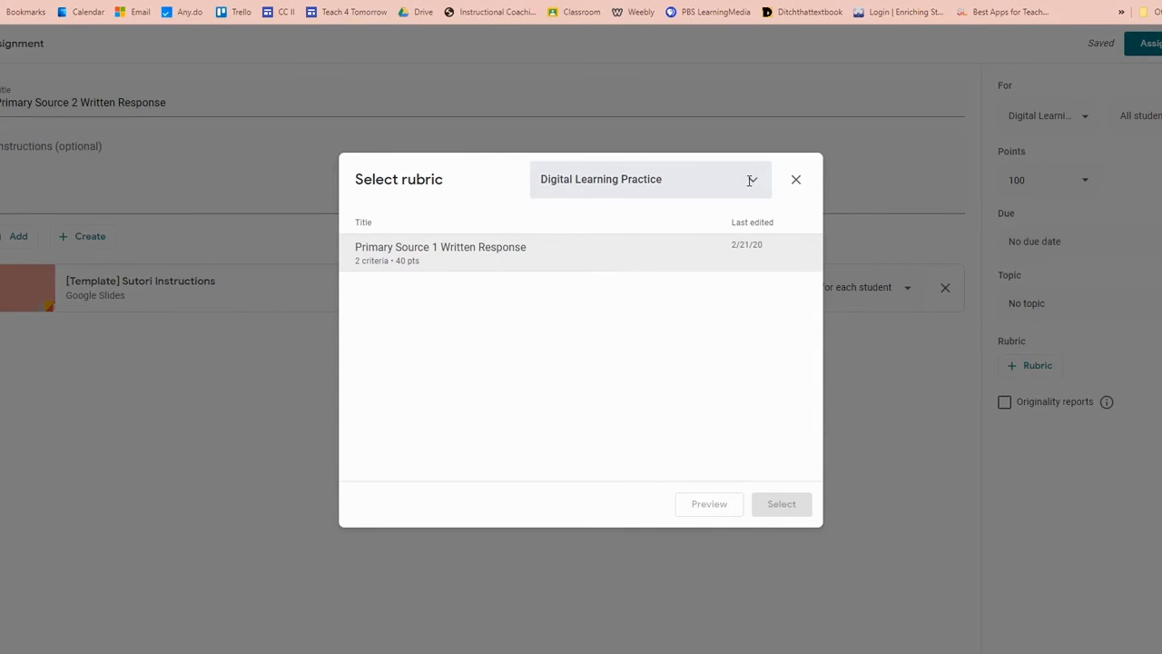
click(753, 182)
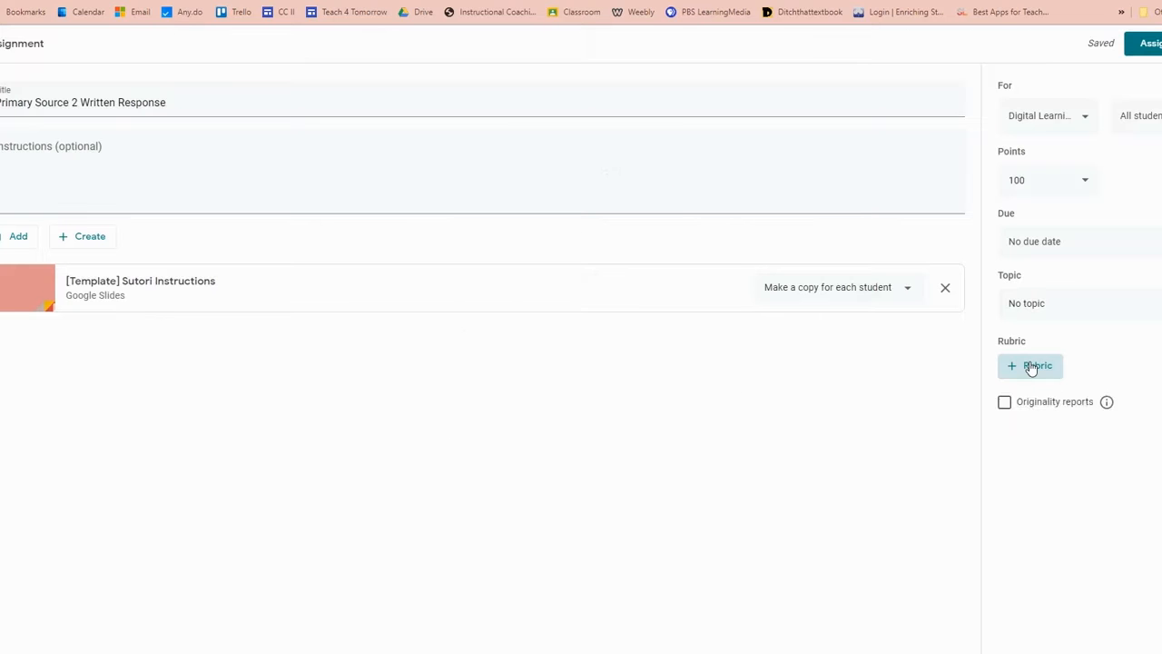
Step: Import a rubric from Google Sheets into the assignment, using the "OCS District Writi..." spreadsheet from today's files
click(1031, 365)
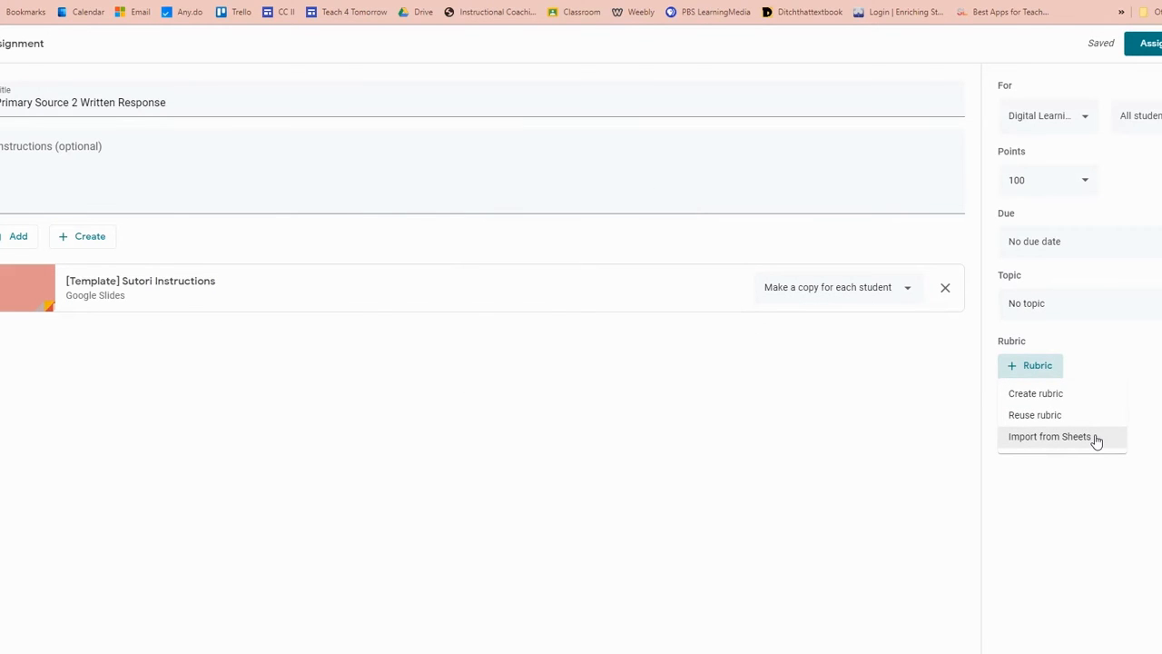
click(1050, 437)
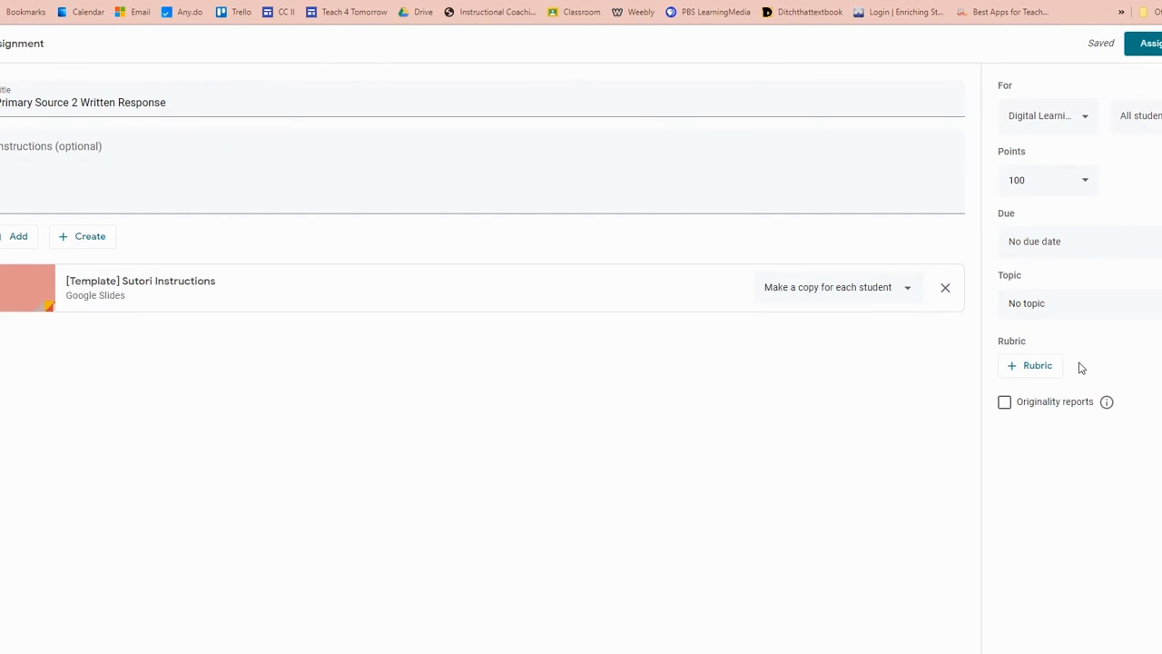
click(1064, 366)
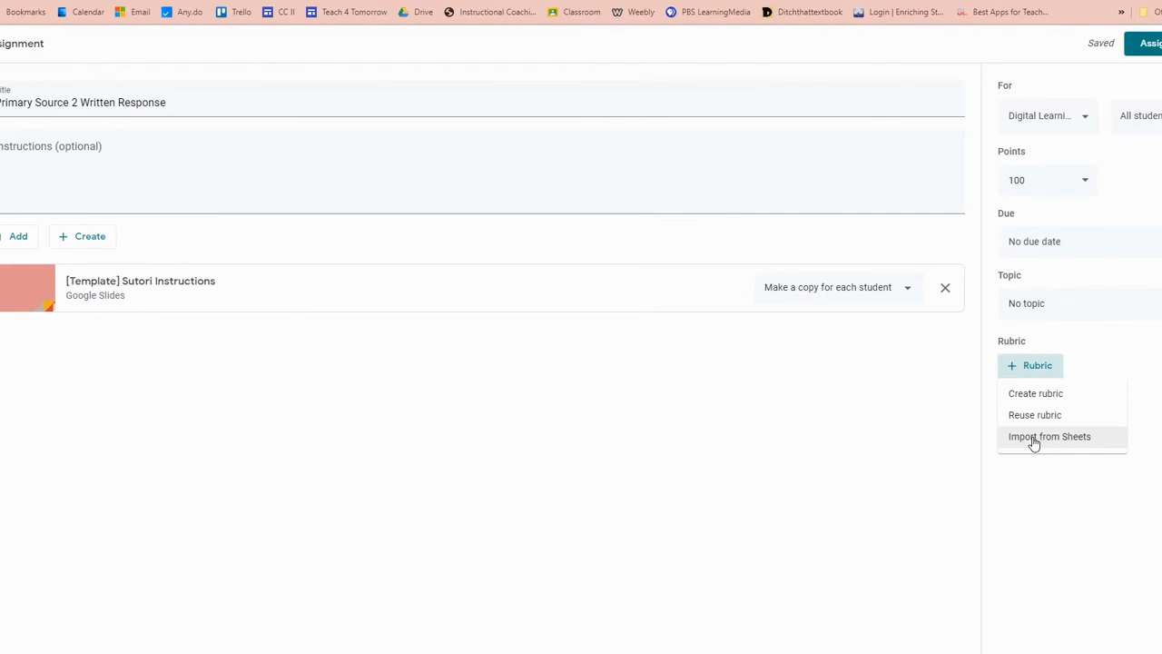
click(1034, 439)
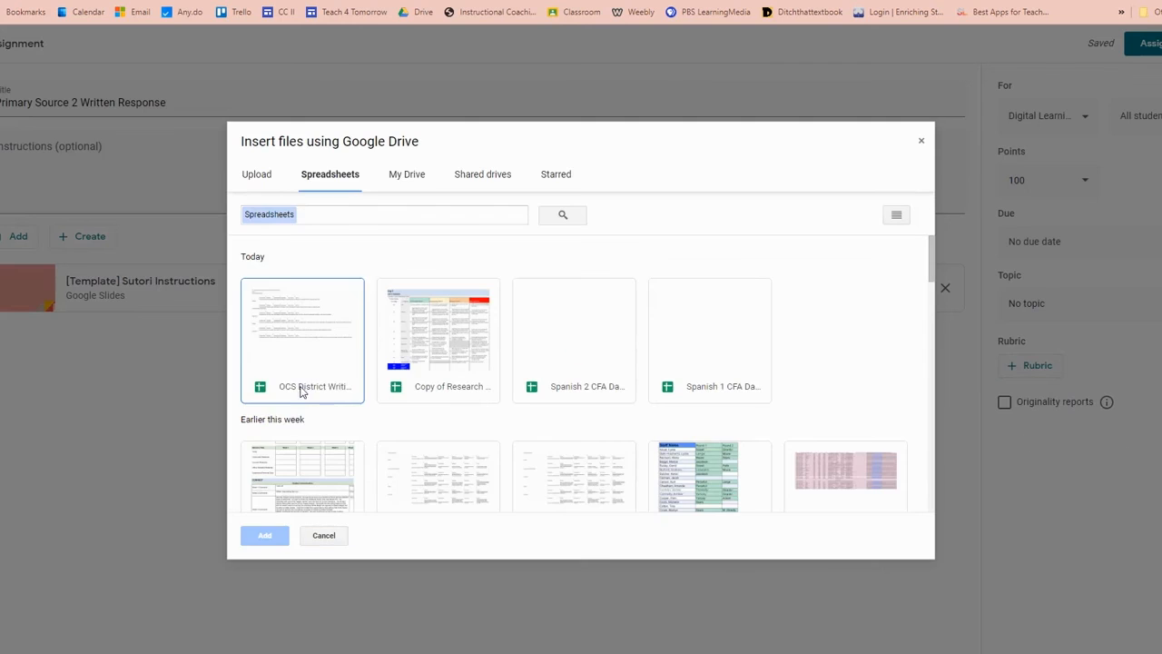
click(299, 394)
click(265, 535)
Step: Review the imported rubric's criteria and levels, and save the rubric to the Primary Source 2 Written Response assignment
scroll(312, 500, down, 4)
scroll(312, 500, down, 2)
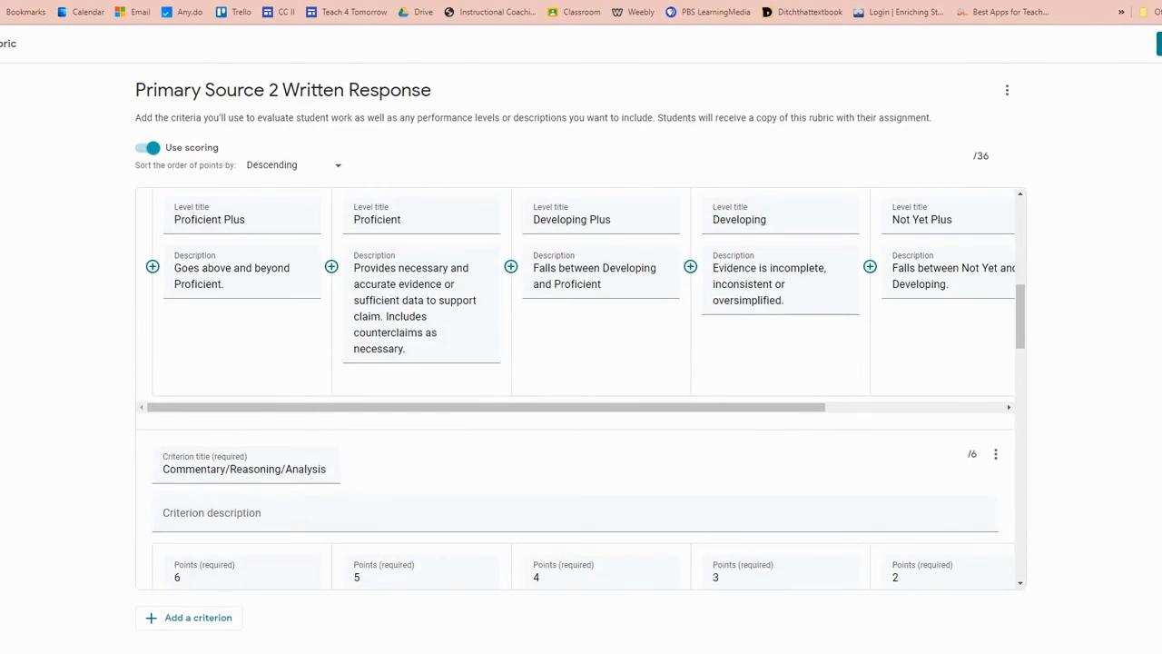
click(1152, 48)
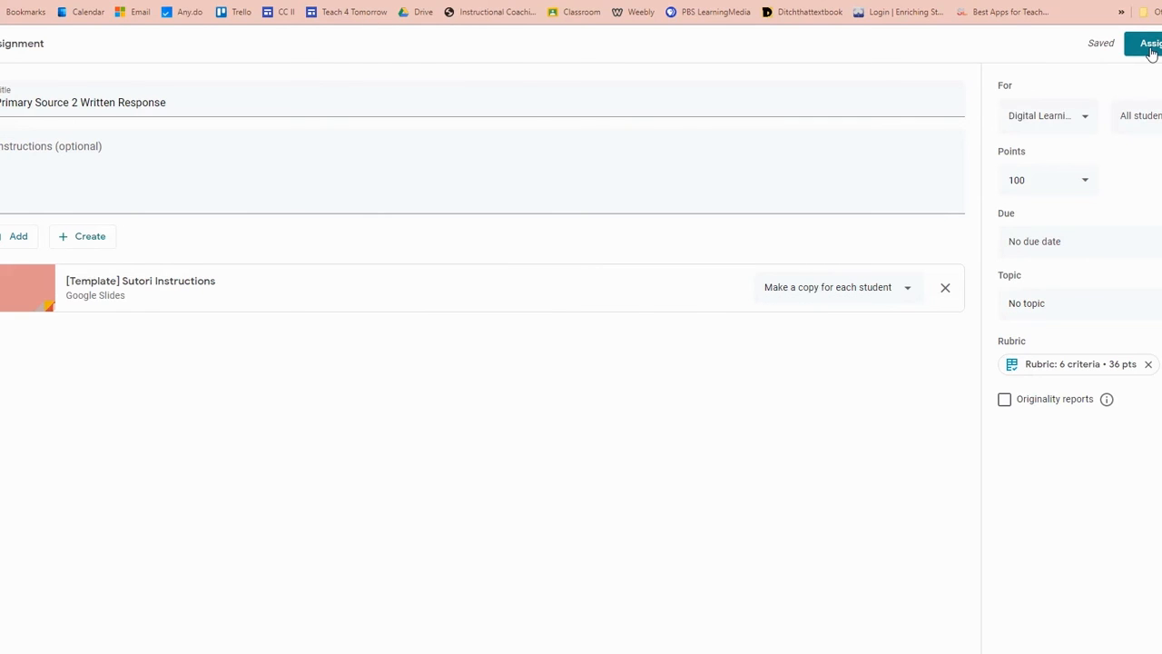